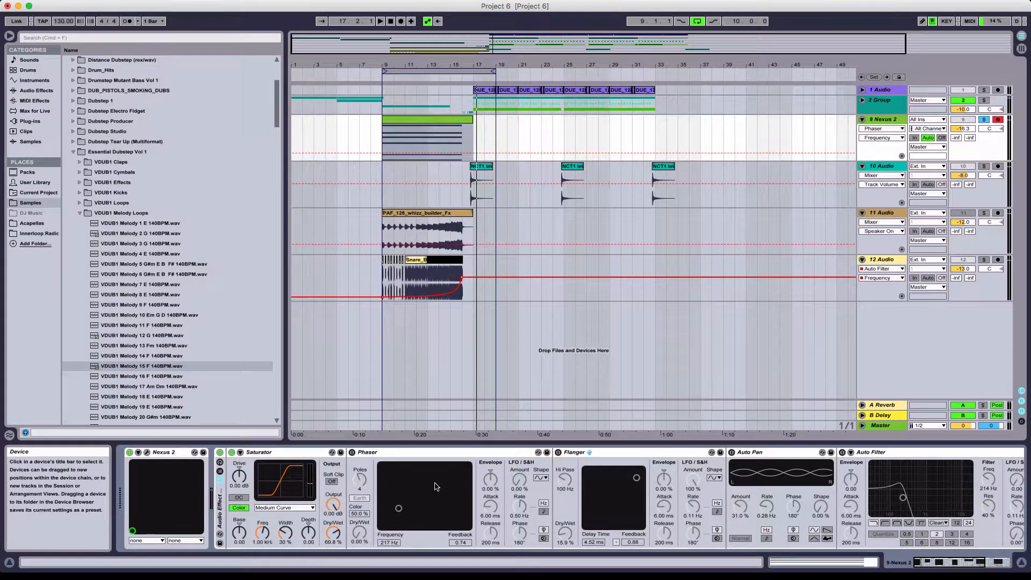
- Audition the Nexus 2 track's Saturator from bar 9, sweeping Dry/Wet up from 0 % and settling it at 89.7 %
click(285, 453)
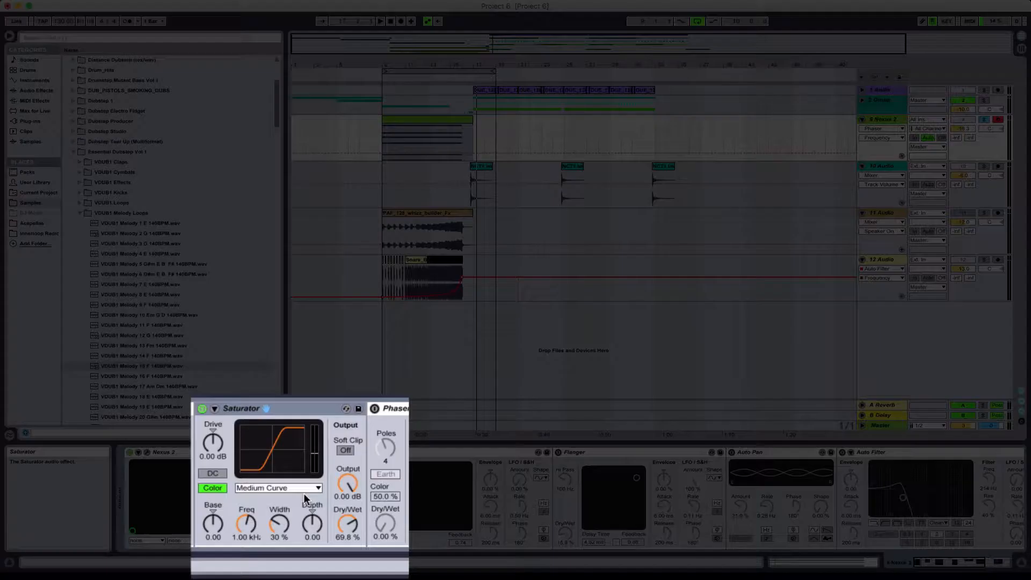
click(278, 507)
click(267, 520)
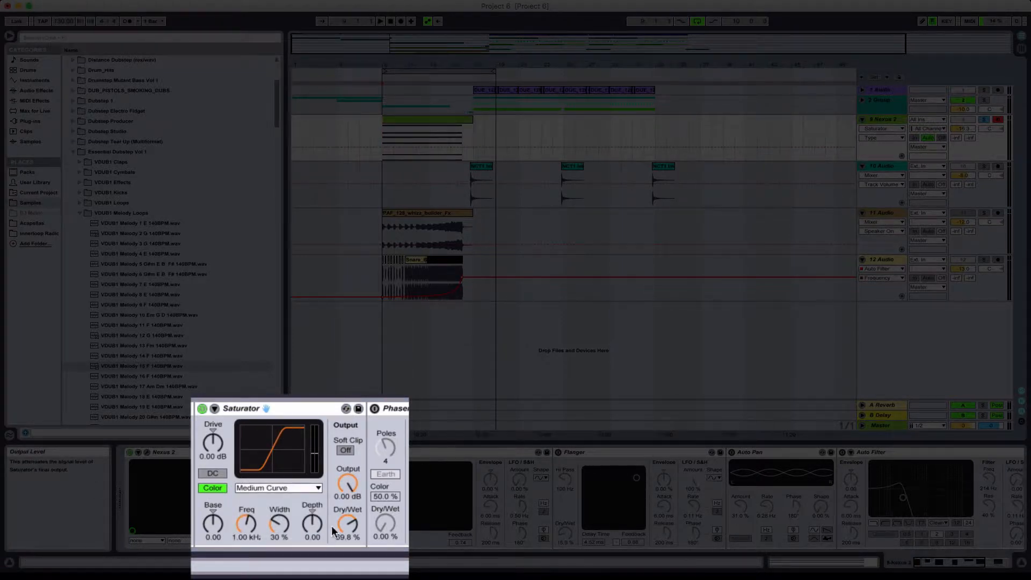
drag(344, 526, 344, 569)
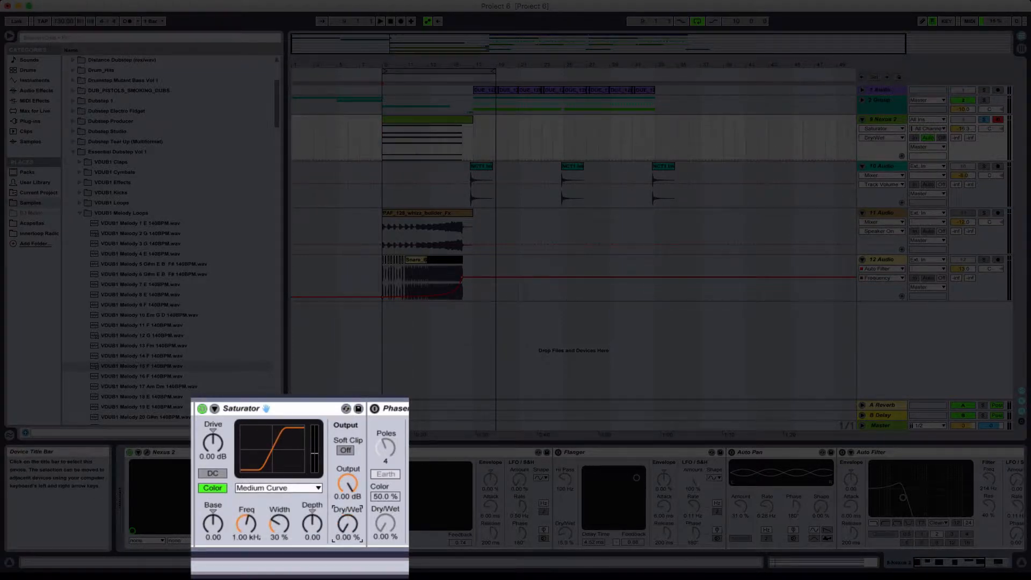
click(382, 134)
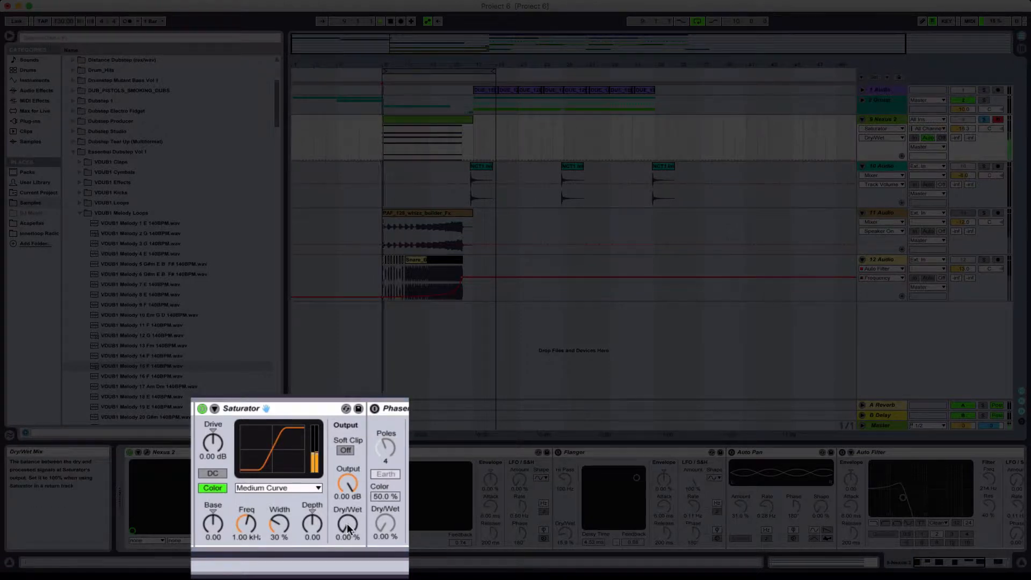
drag(347, 524, 347, 471)
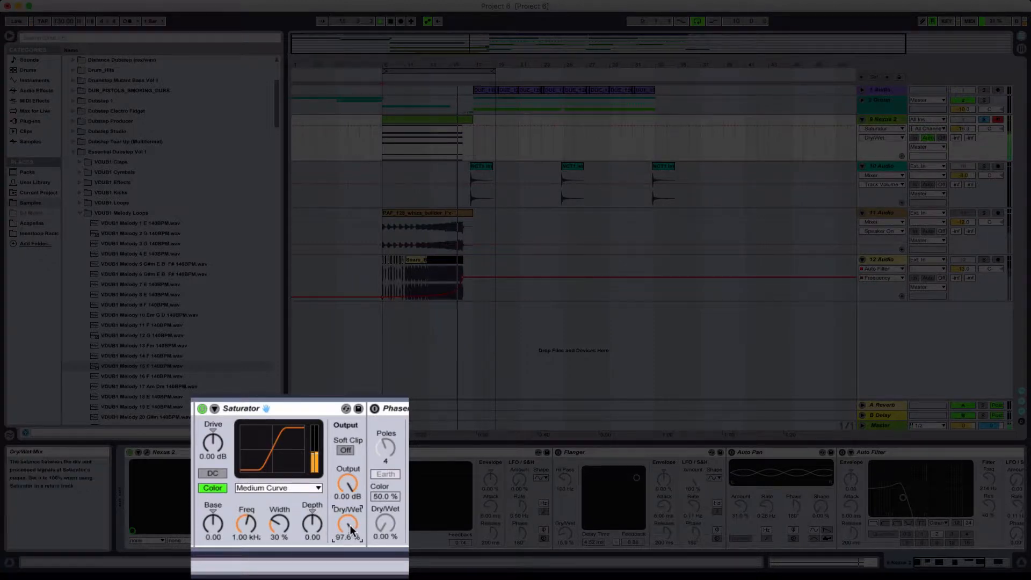
drag(349, 526, 348, 531)
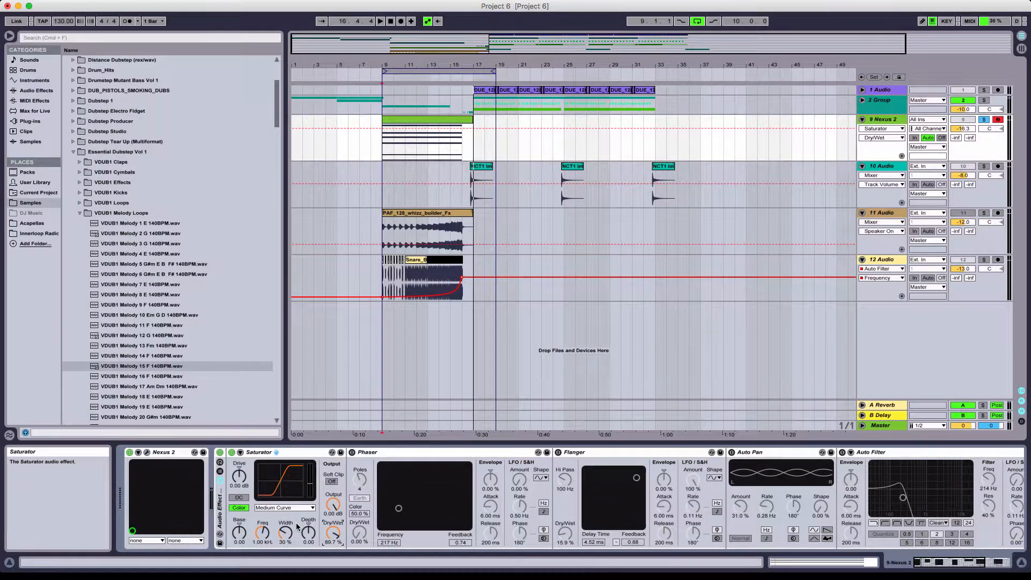
- Turn on the Nexus 2 track's Phaser and set Dry/Wet to 100 %, Feedback to 0.69 and Frequency to 160 Hz
click(385, 147)
click(386, 290)
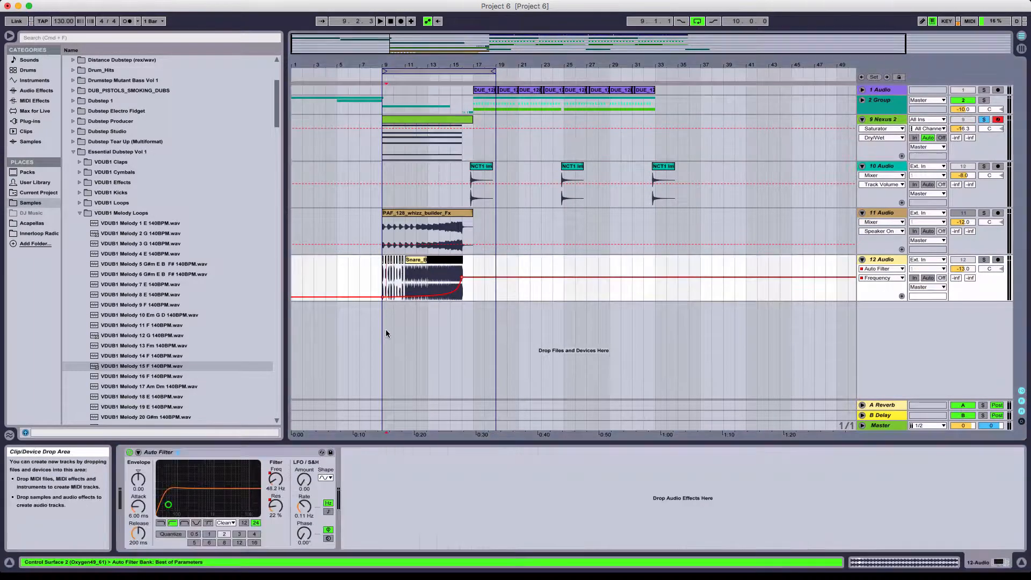
click(417, 137)
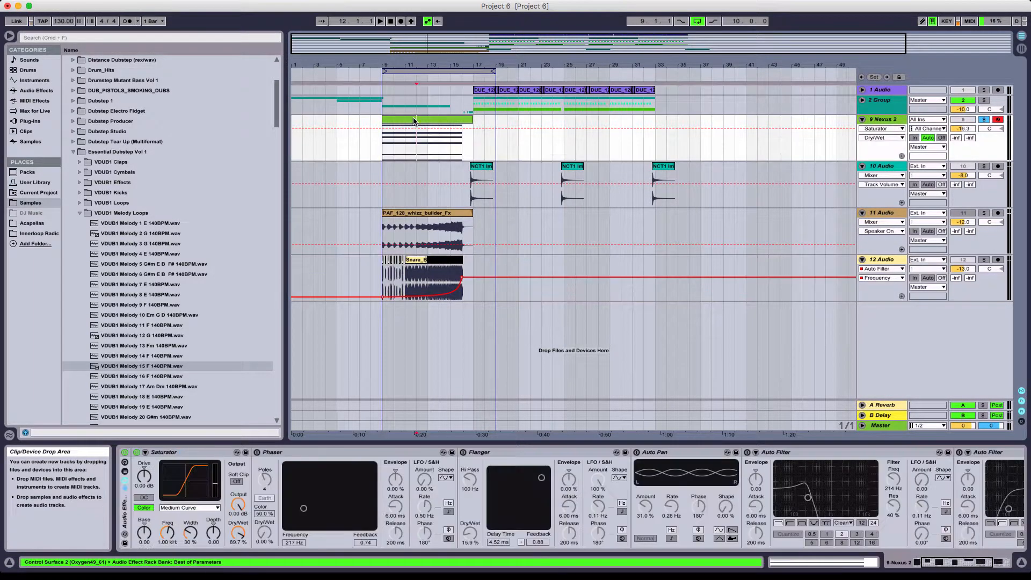
click(362, 452)
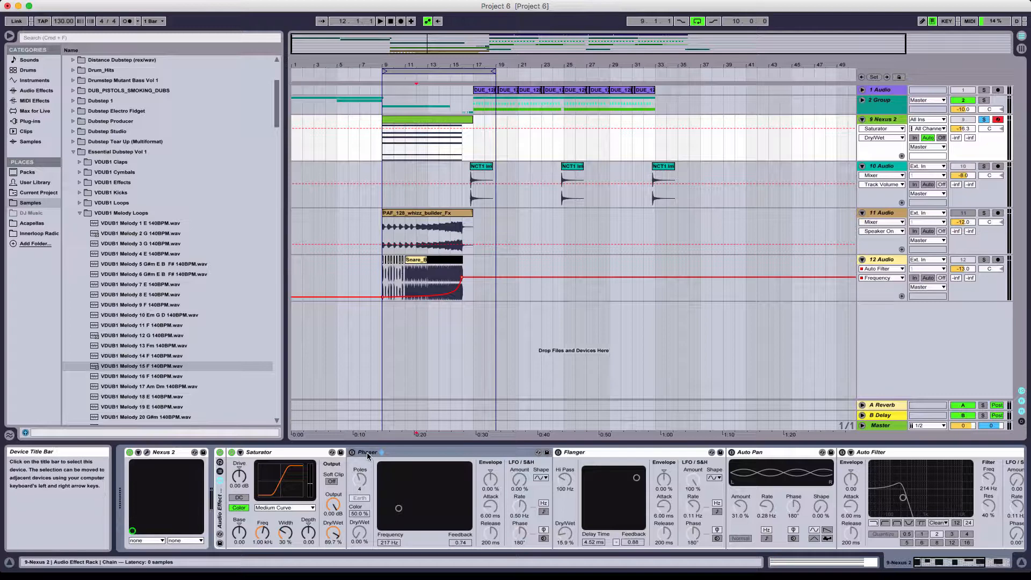
click(352, 452)
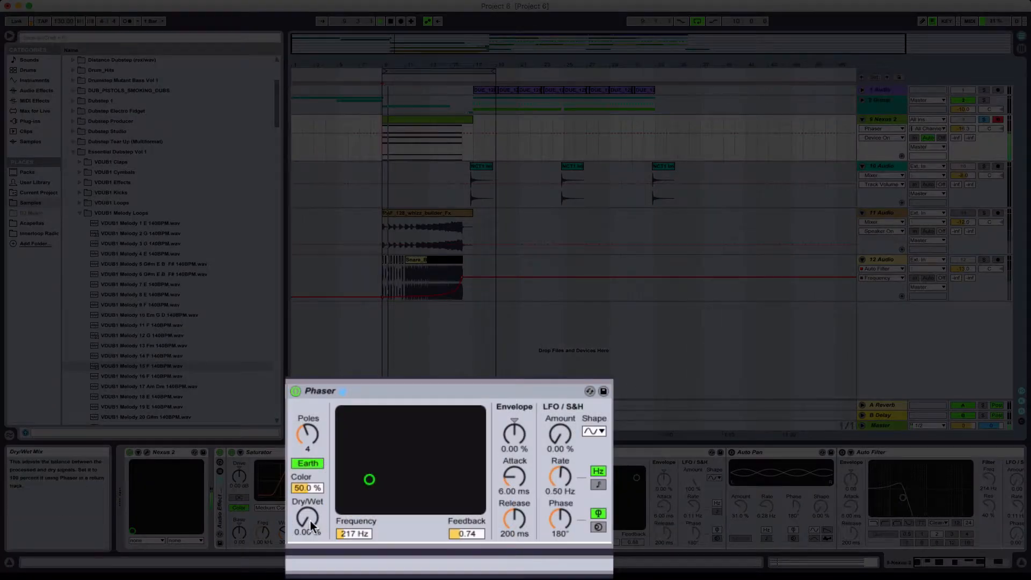
drag(360, 533, 397, 516)
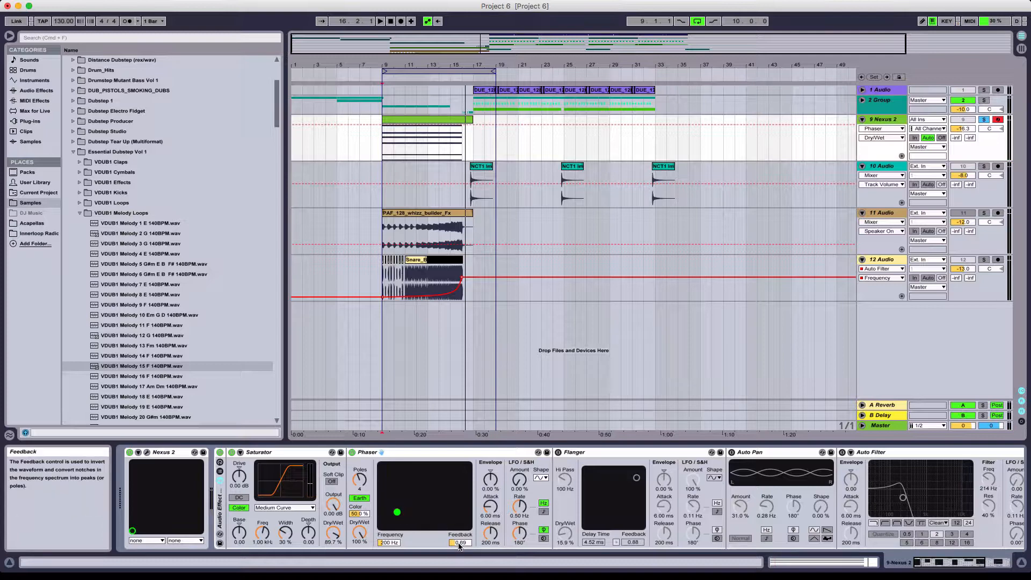
mouse_move(389, 543)
mouse_down()
mouse_move(389, 497)
mouse_move(392, 544)
mouse_up()
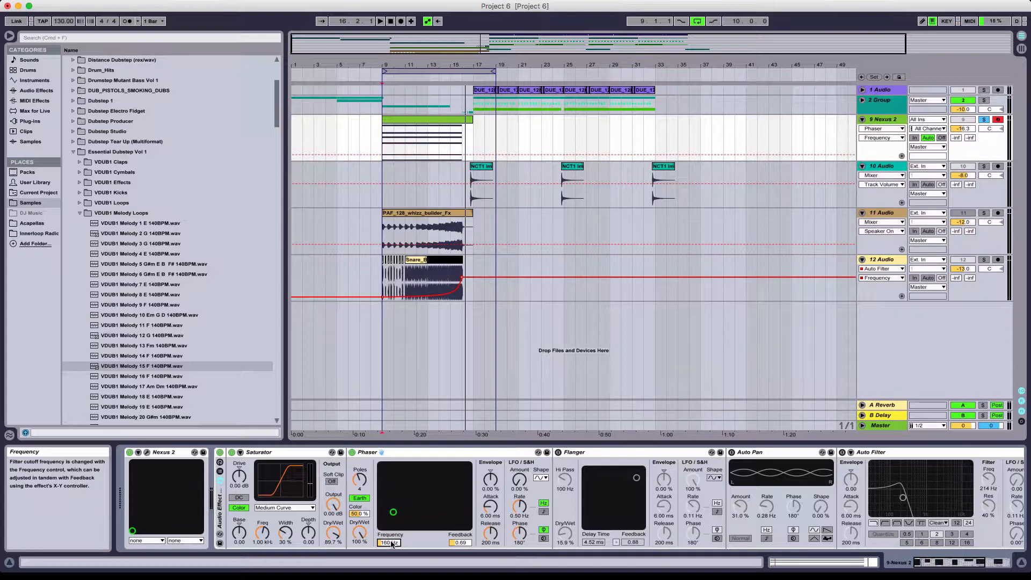
- Automate the Phaser's Frequency as a rising ramp across the Nexus 2 clip, reaching 18.5 kHz at bar 17
click(427, 188)
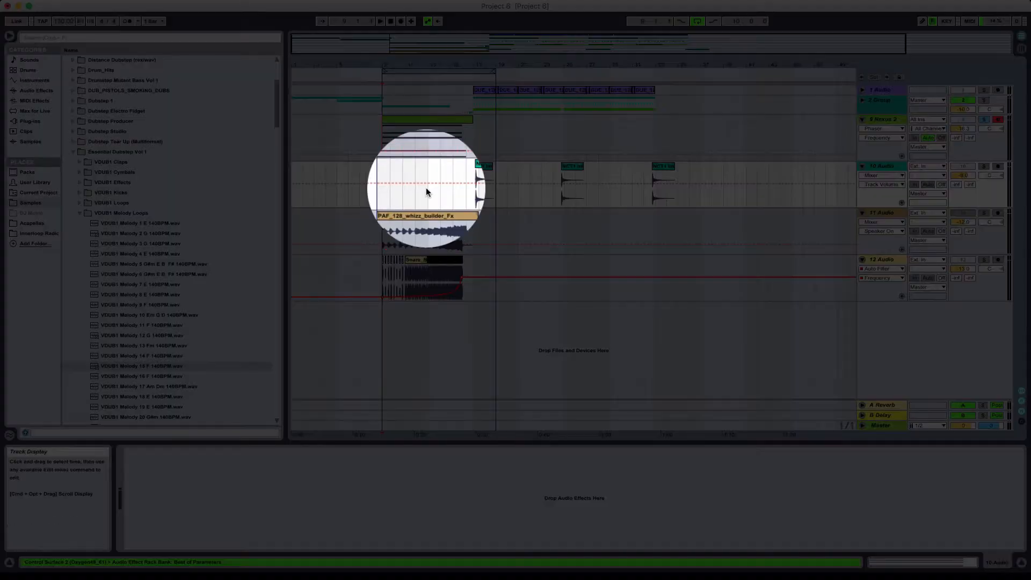
click(411, 121)
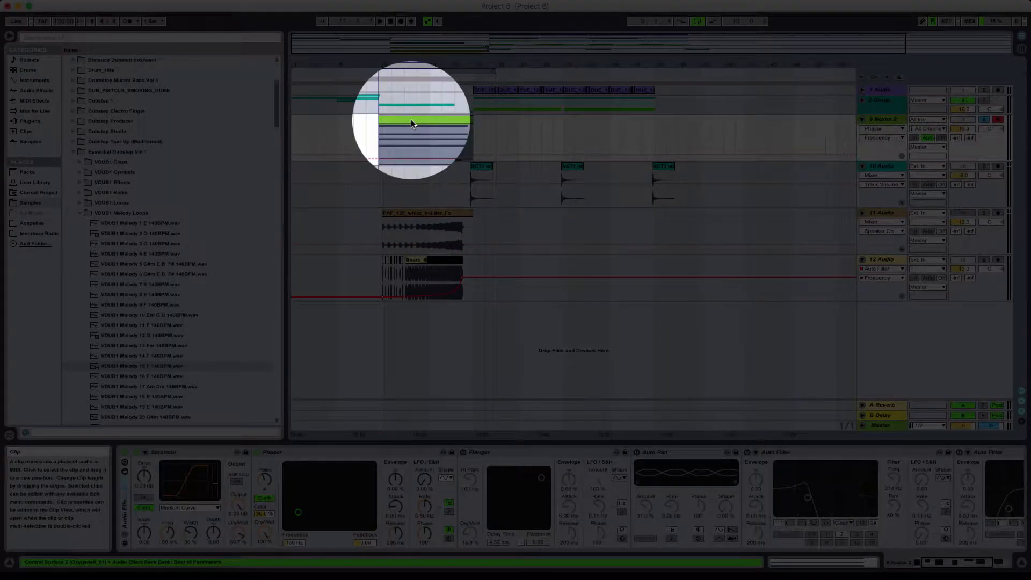
click(292, 539)
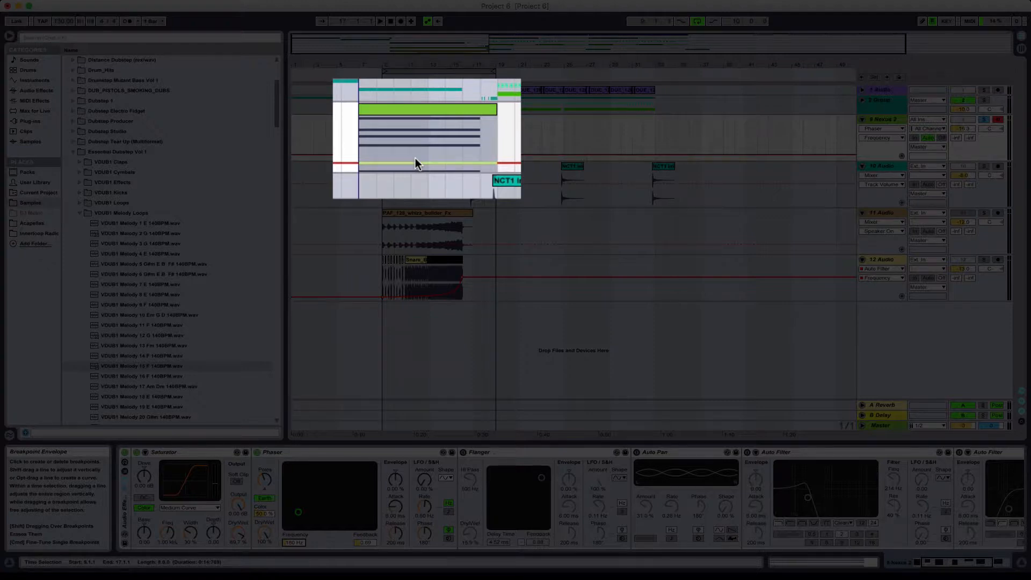
drag(415, 158, 415, 115)
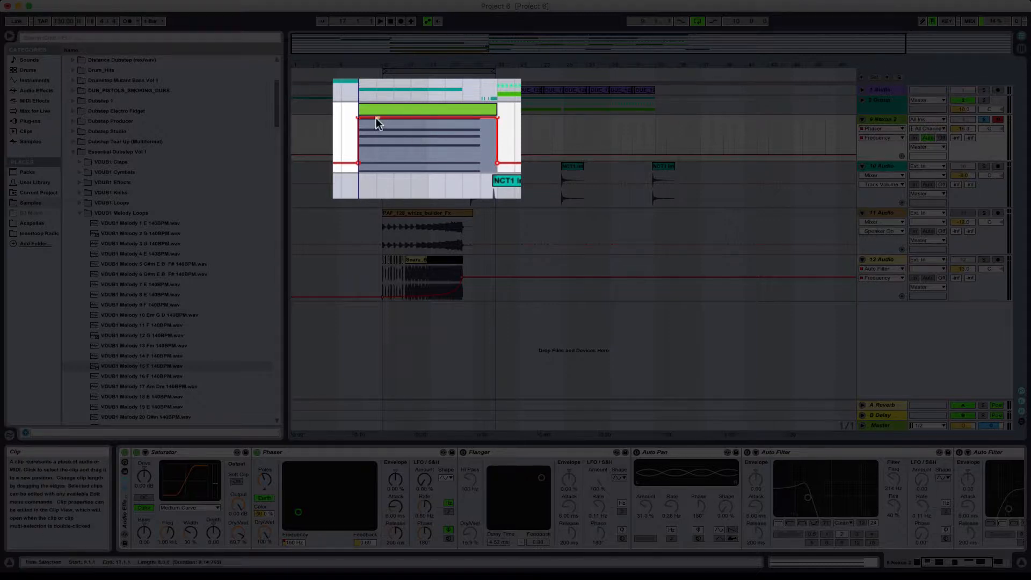
click(358, 117)
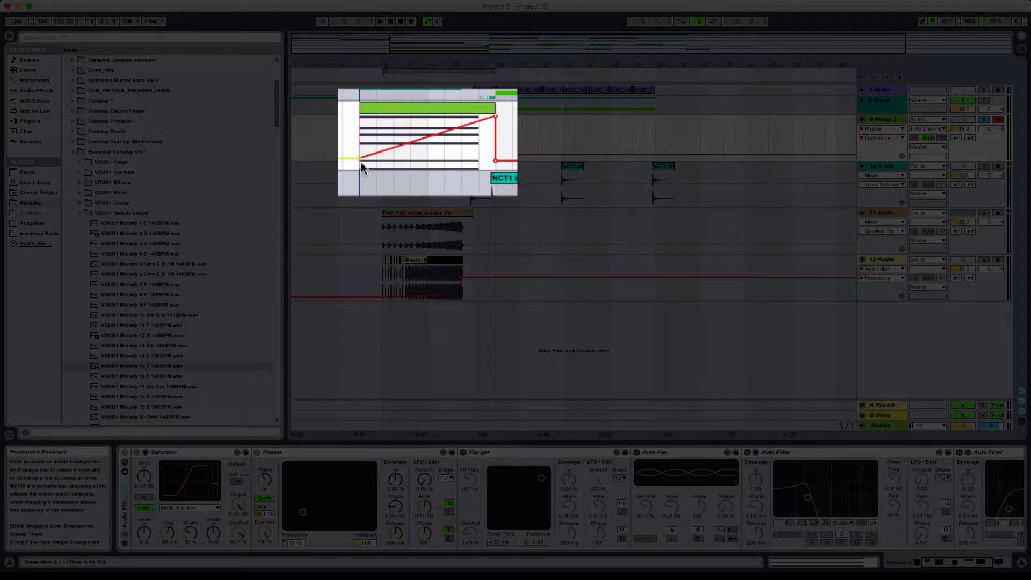
drag(359, 162, 359, 158)
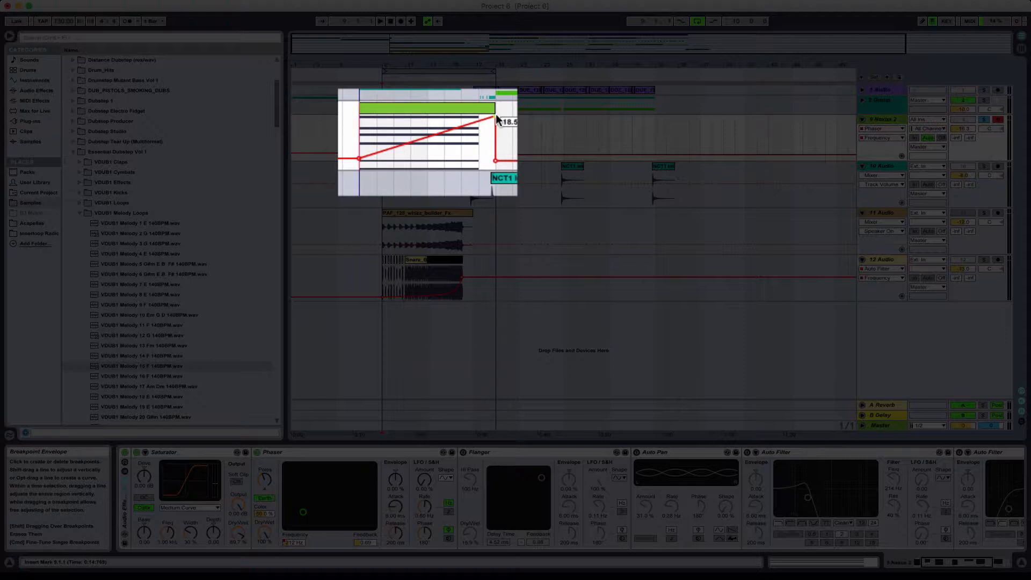
- Play the build-up and lower the end point of the Phaser Frequency ramp at bar 17
key(space)
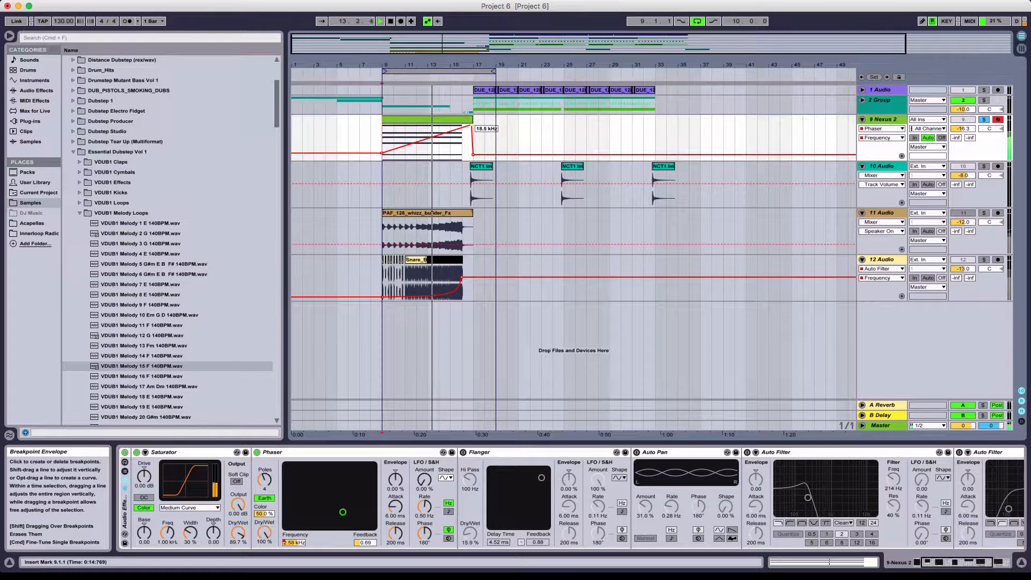
mouse_move(473, 125)
mouse_down()
mouse_move(464, 136)
mouse_move(474, 135)
mouse_up()
key(space)
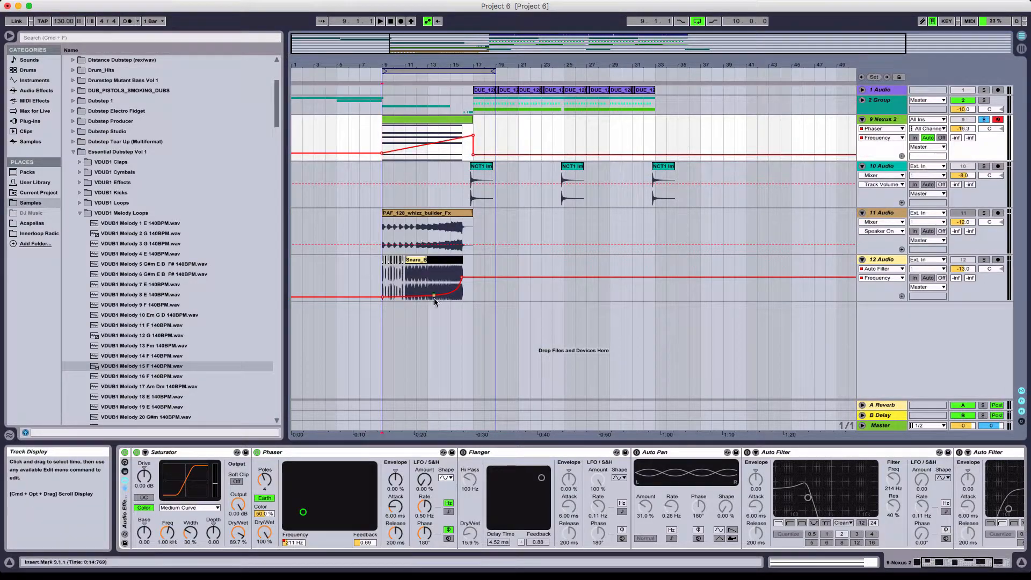
- Turn on the Flanger and set Dry/Wet to 100 %, Delay Time to 0.18 ms and Feedback to 0.17
click(466, 452)
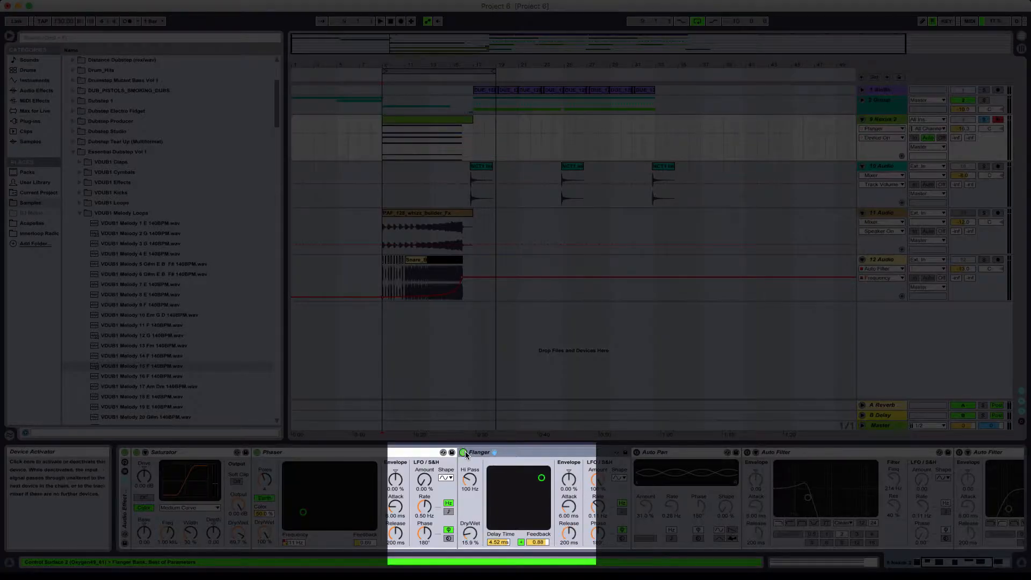
scroll(502, 477, right, 5)
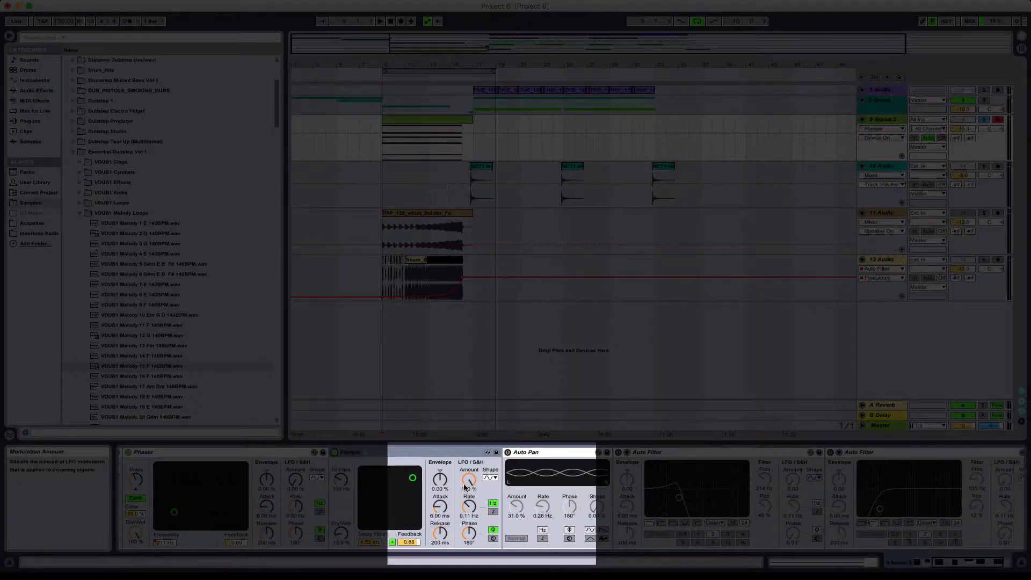
scroll(465, 486, left, 3)
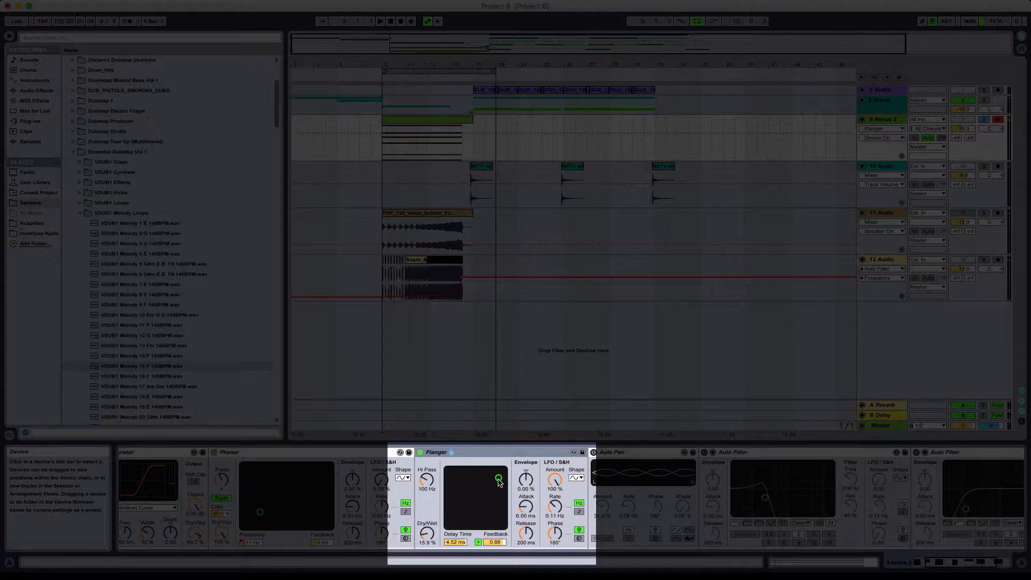
key(space)
drag(432, 533, 432, 467)
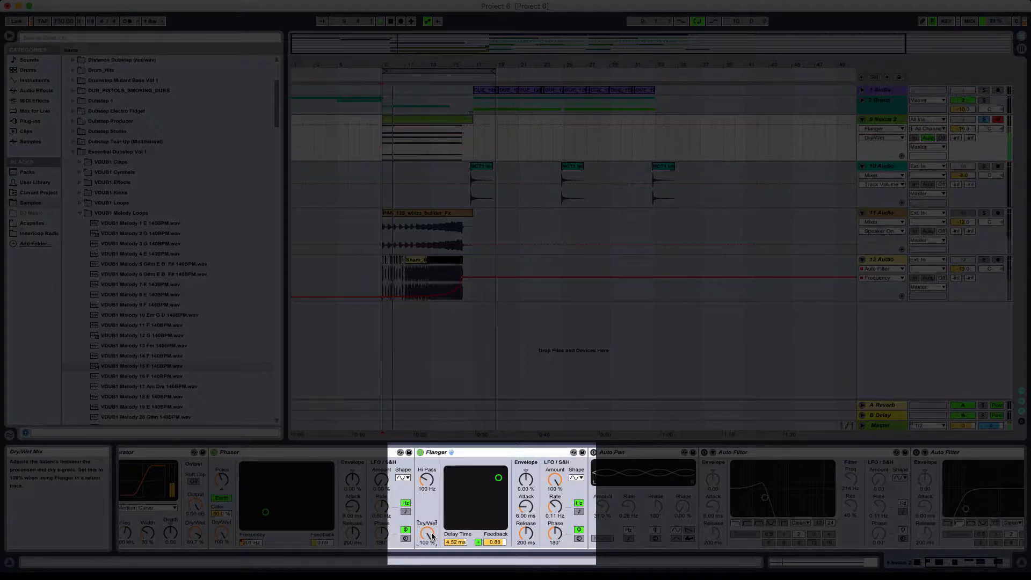
mouse_move(473, 502)
mouse_down()
mouse_move(461, 503)
mouse_move(454, 477)
mouse_move(486, 512)
mouse_move(452, 519)
mouse_move(454, 473)
mouse_move(454, 518)
mouse_move(454, 478)
mouse_move(467, 493)
mouse_up()
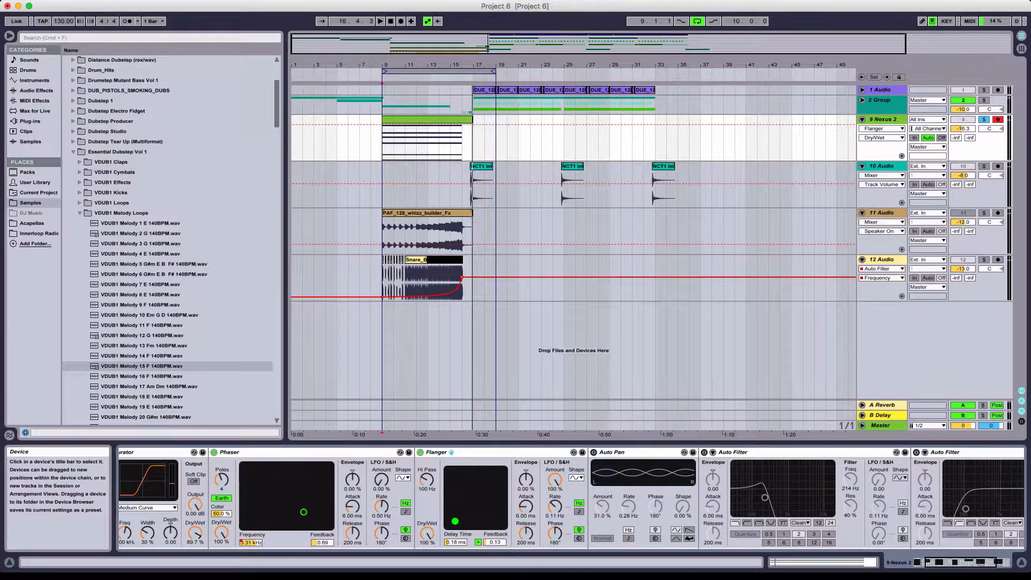
mouse_move(495, 542)
mouse_down()
mouse_move(495, 502)
mouse_move(495, 539)
mouse_up()
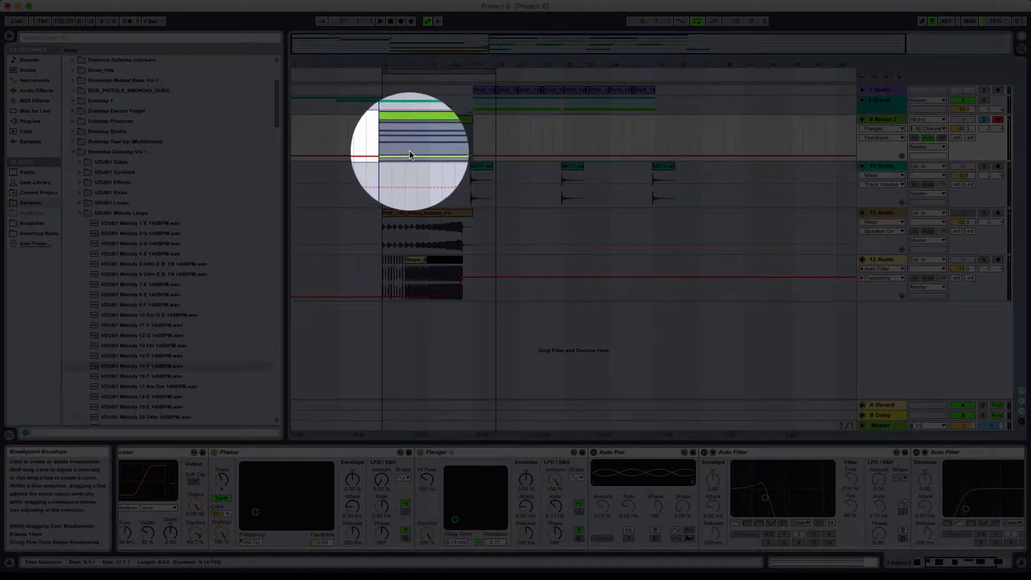
- Automate the Flanger's Feedback as a ramp up to 0.99 across the Nexus 2 clip, hold it until just before bar 19, and play it
drag(410, 153, 379, 125)
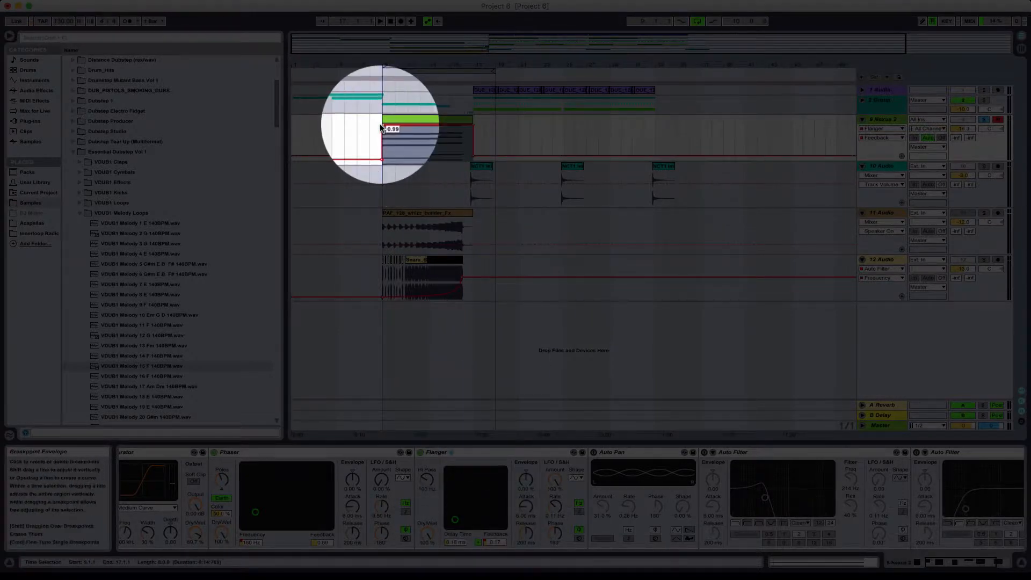
click(380, 125)
click(380, 128)
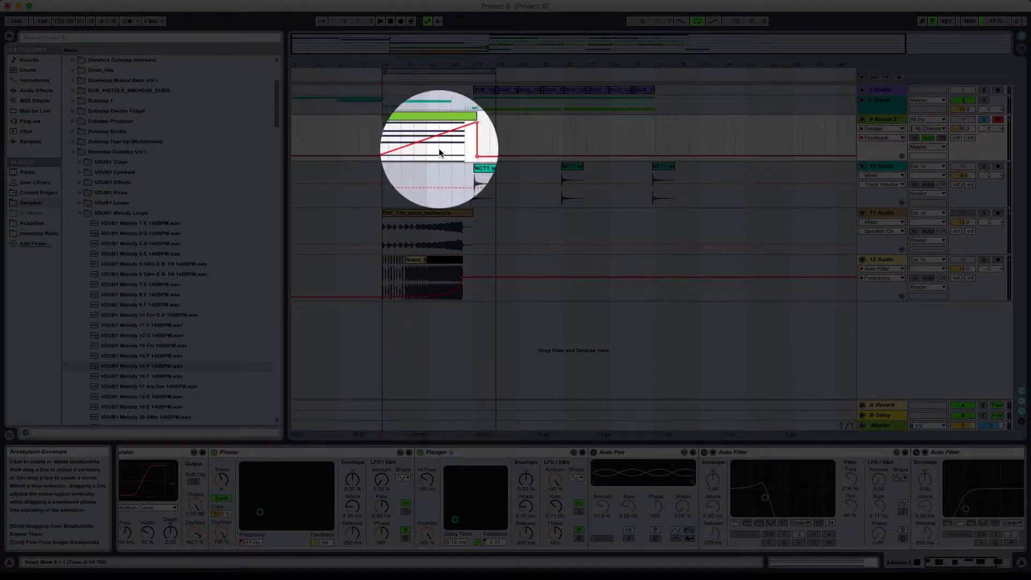
key(space)
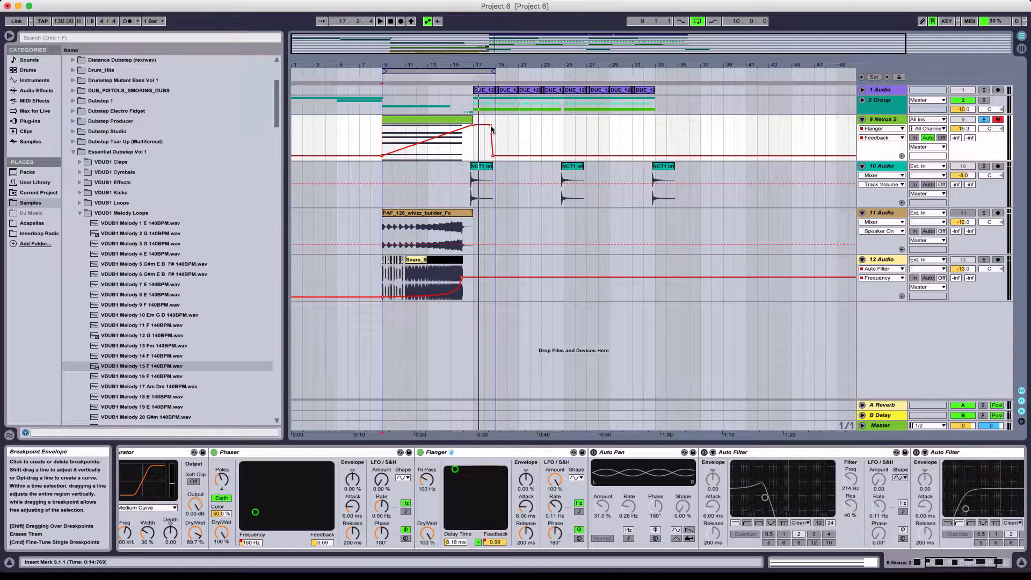
- Save the project and turn on the Auto Pan on the Nexus 2 track
click(948, 452)
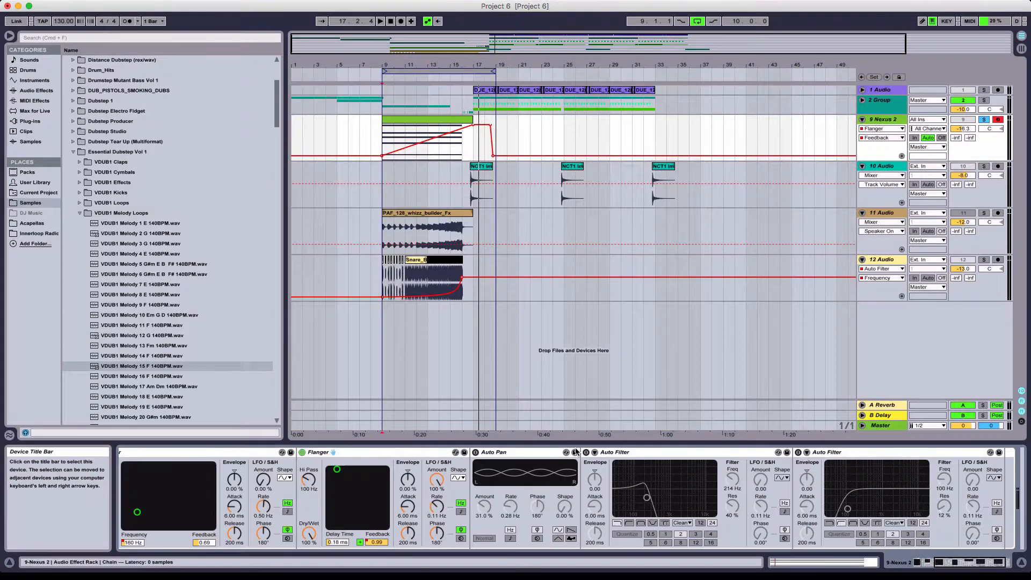
click(495, 453)
key(super+s)
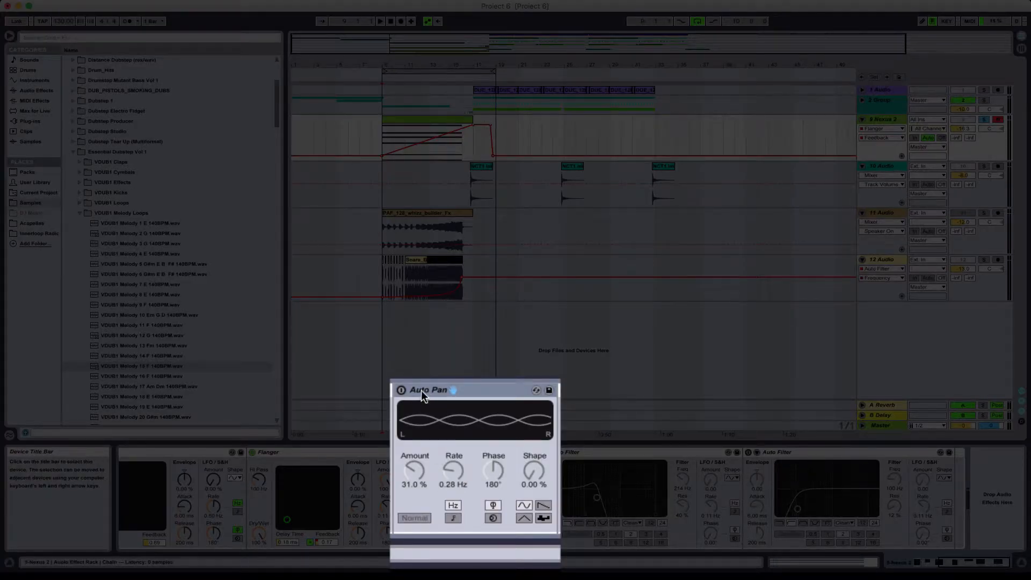
click(403, 390)
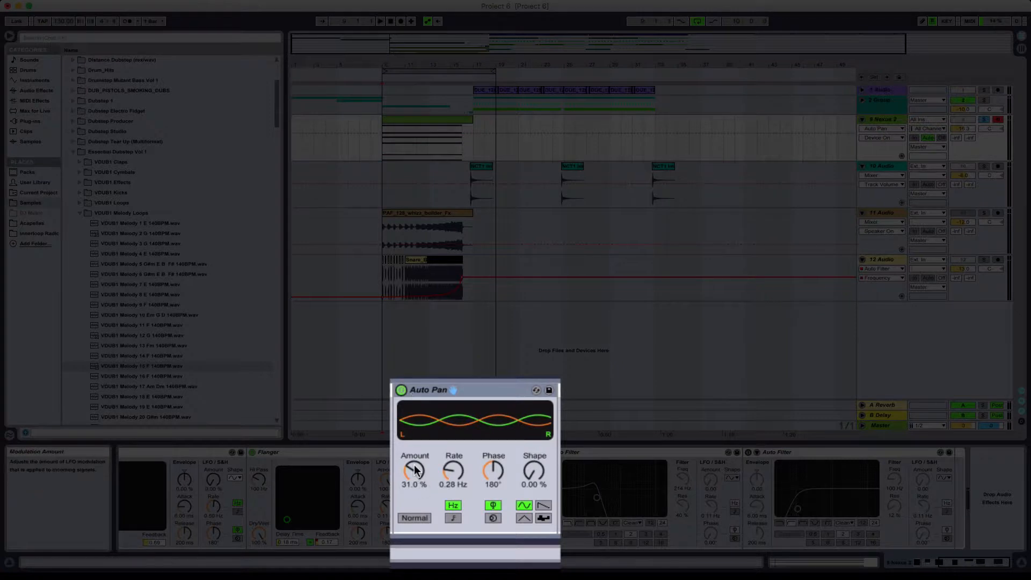
- Lower the Auto Pan's base Amount and automate it as a ramp up to 100 % across the Nexus 2 clip
drag(414, 471, 415, 476)
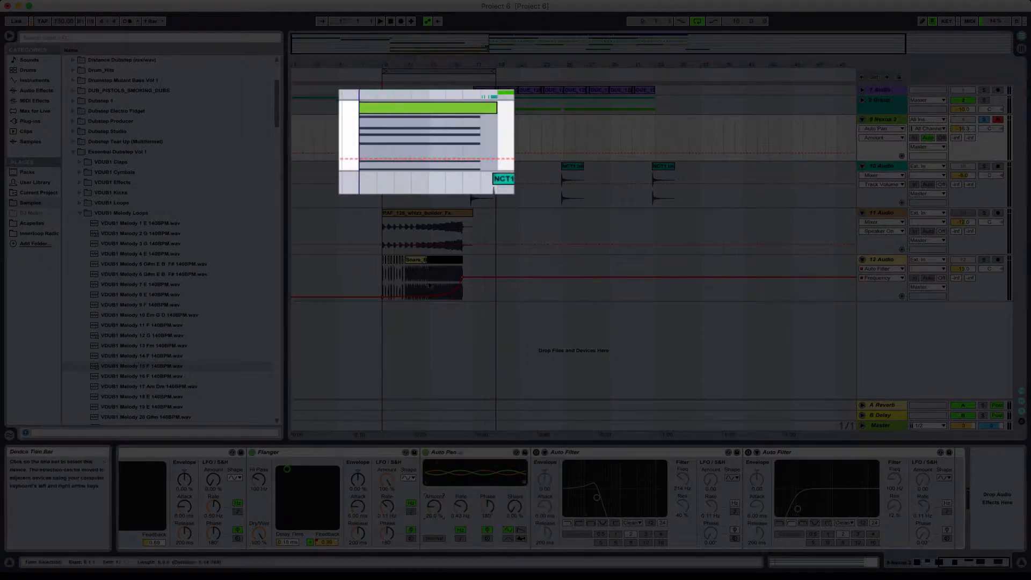
drag(392, 154, 392, 127)
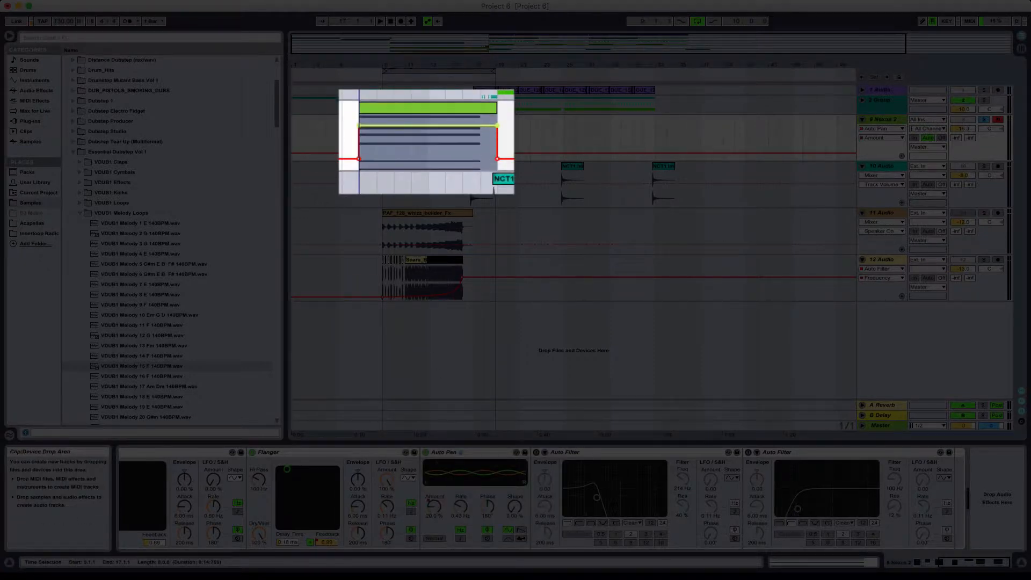
click(357, 115)
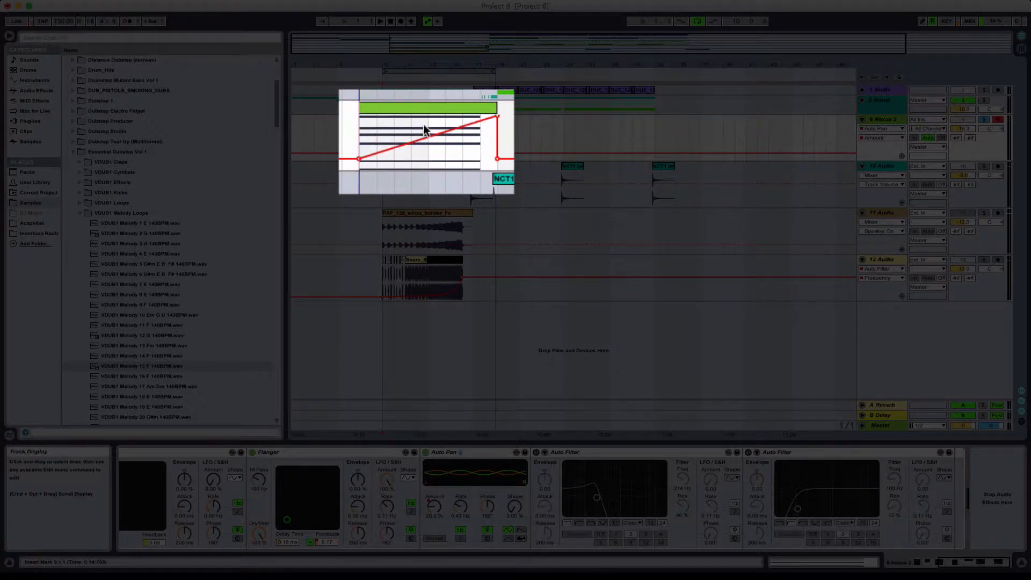
- Play the Auto Pan's Amount ramp and reshape it to reach its peak by about bar 16 and hold until just after bar 18
key(space)
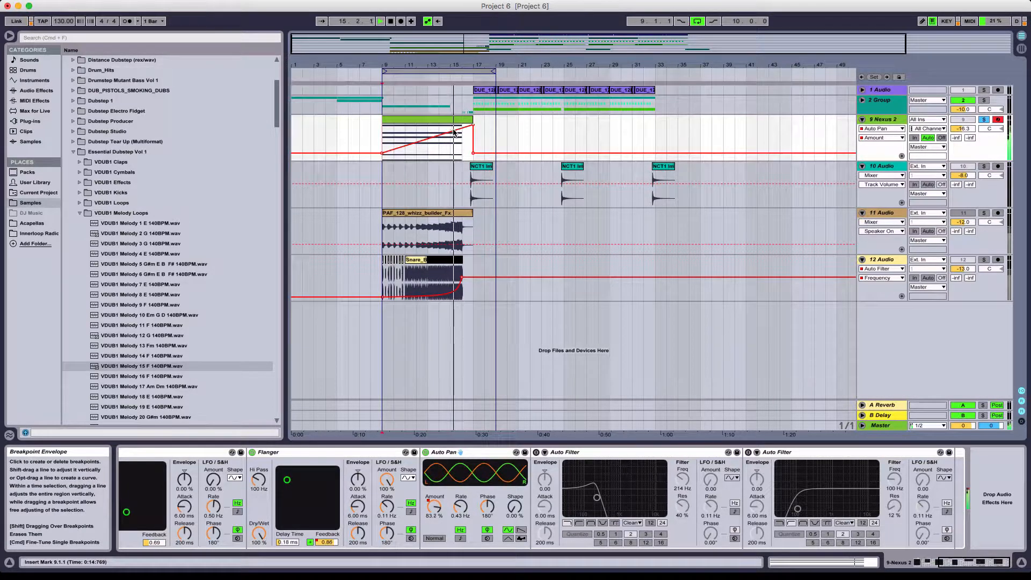
key(space)
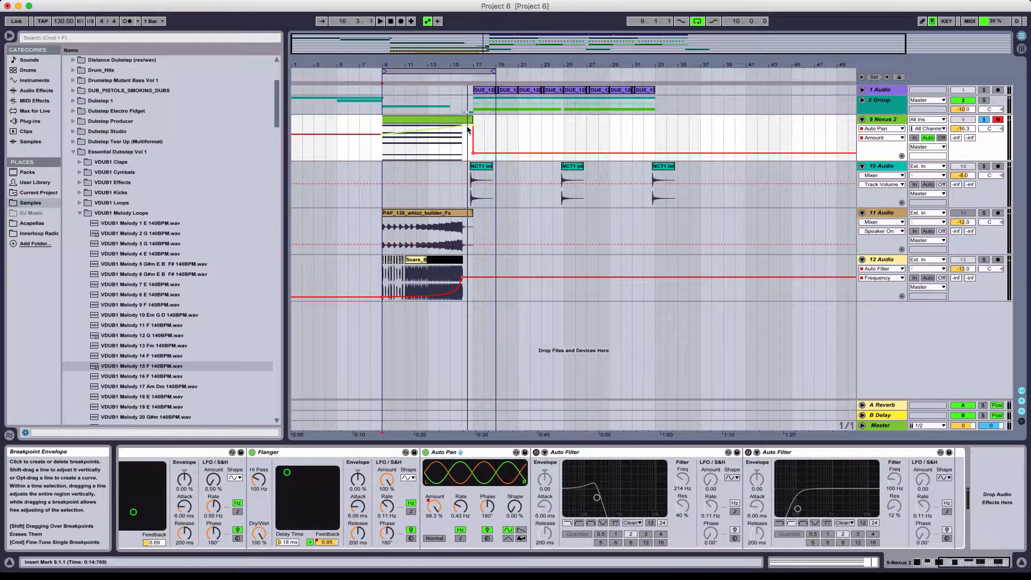
key(super+z)
click(488, 142)
drag(467, 128, 464, 127)
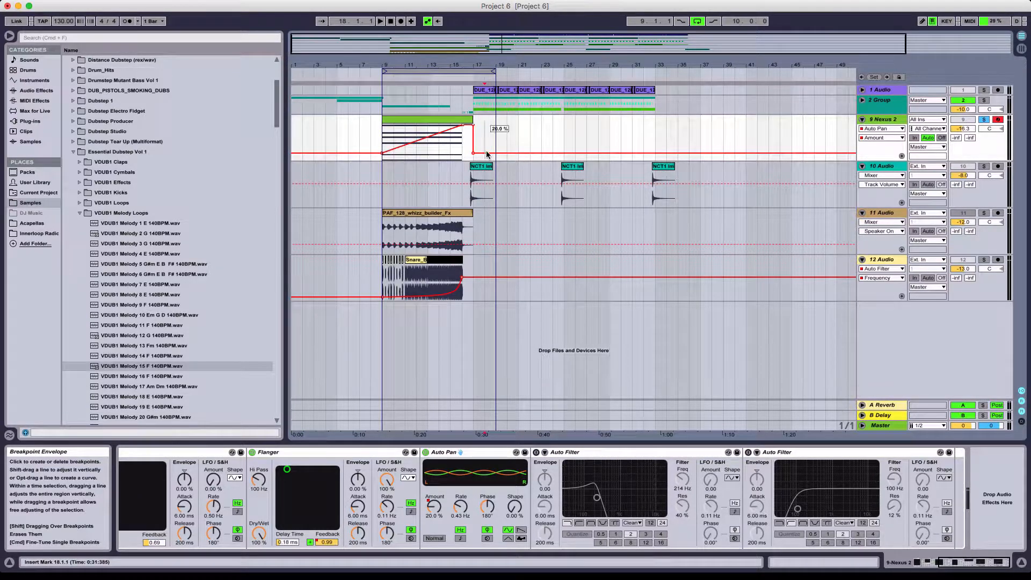
key(super+z)
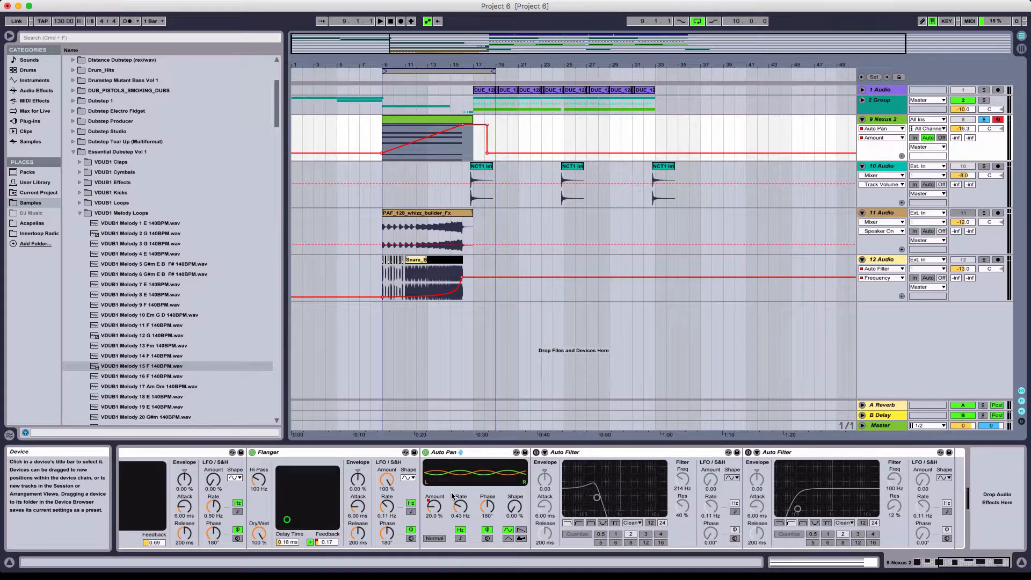
- Automate the Auto Pan's Frequency as a rising ramp from bar 9 until just before bar 19 and play it
click(460, 507)
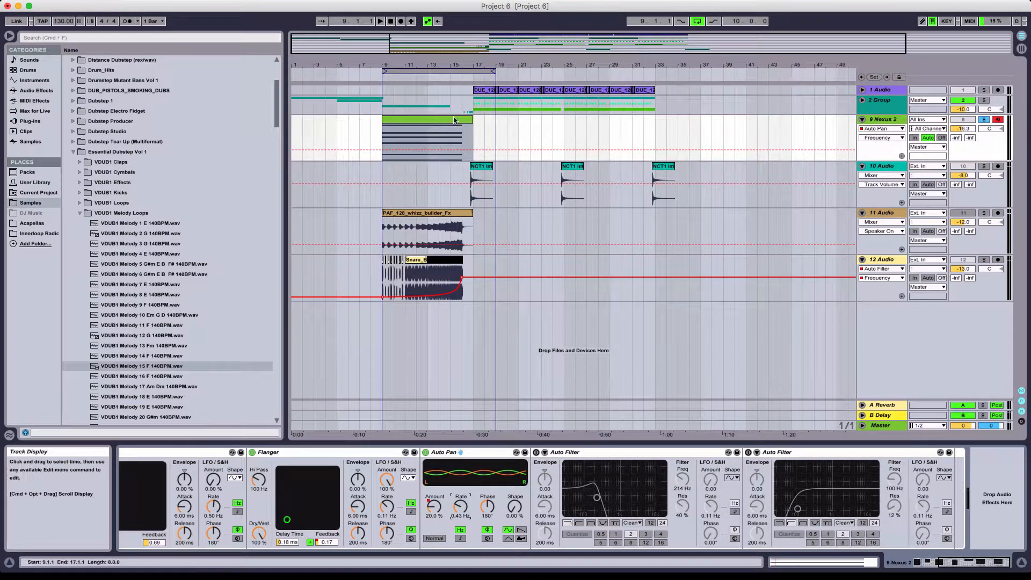
mouse_move(395, 150)
mouse_down()
mouse_move(395, 136)
mouse_move(411, 150)
mouse_up()
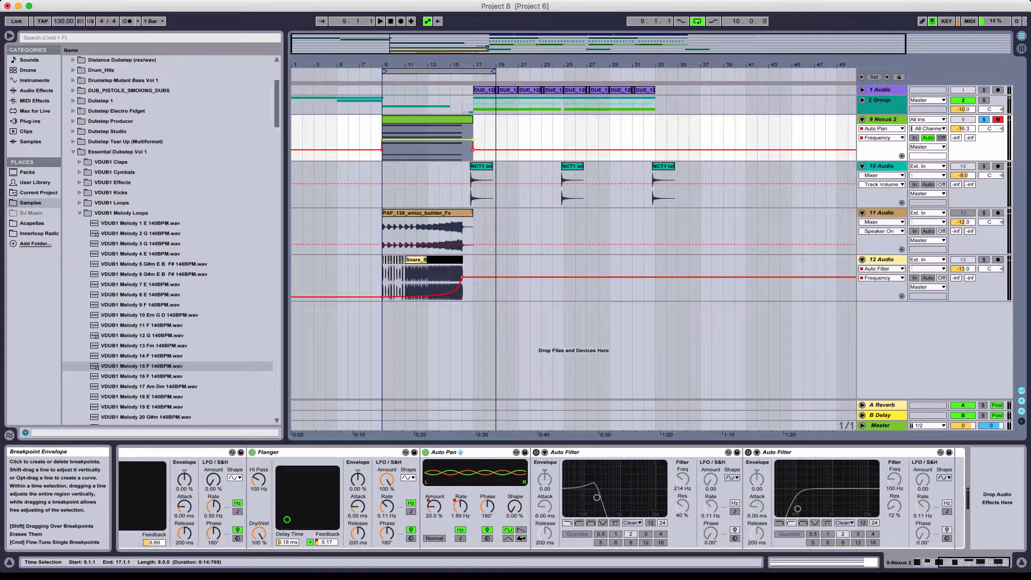
click(382, 126)
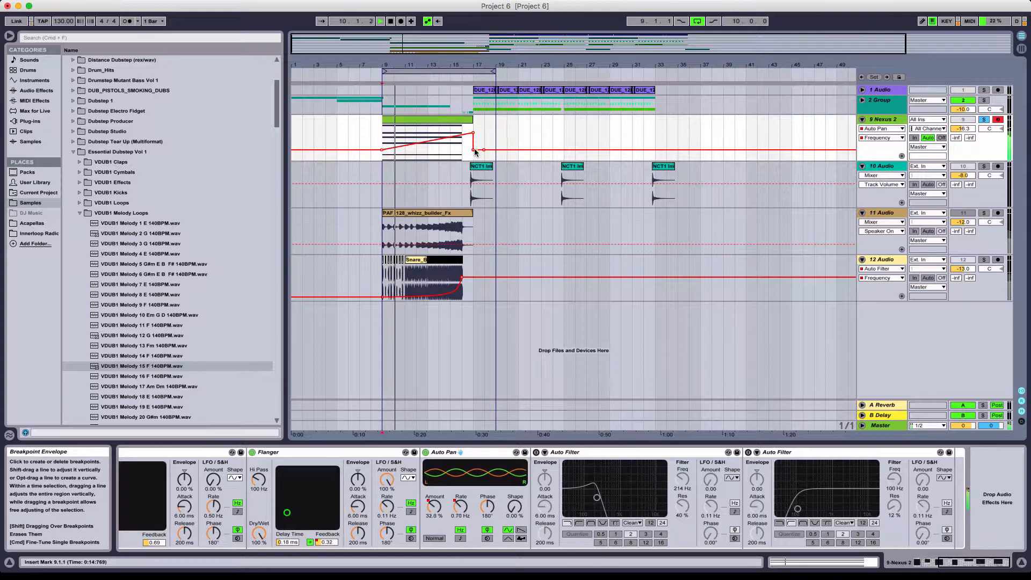
drag(474, 150, 484, 130)
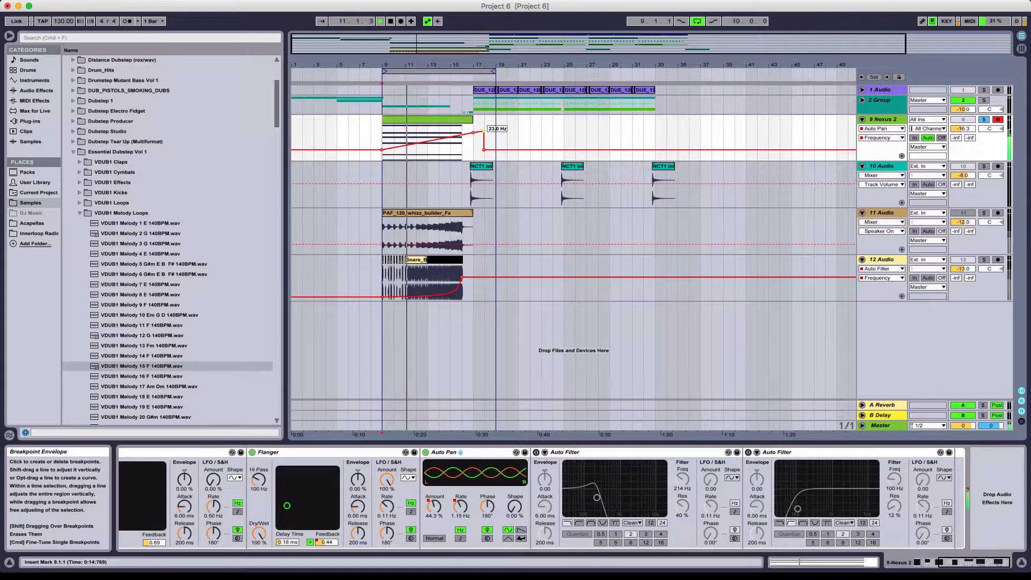
click(484, 150)
drag(484, 131, 491, 131)
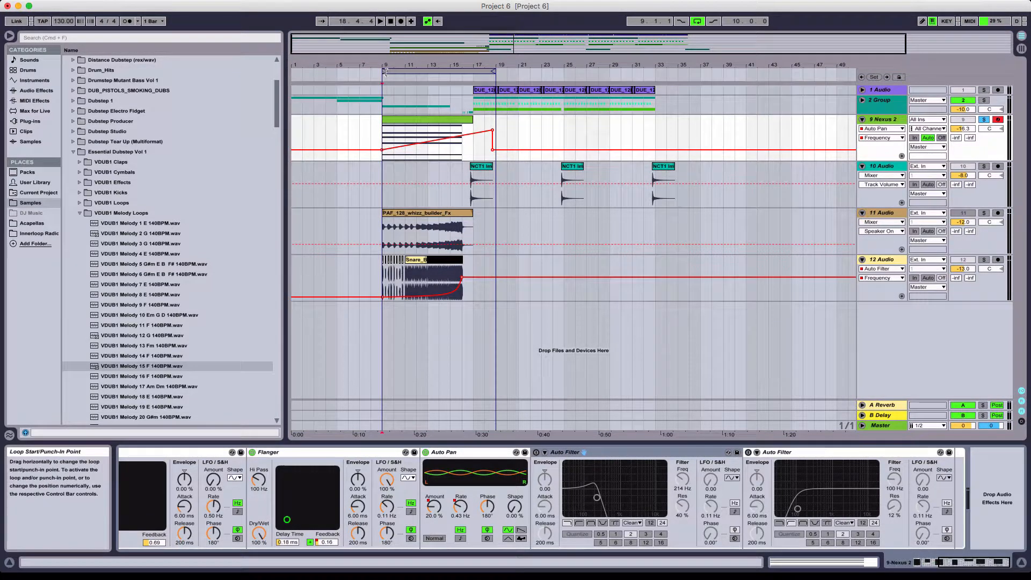
- Extend the loop start back to bar 7, unsolo the Nexus 2 track and play the build-up in the full mix
drag(384, 72, 363, 72)
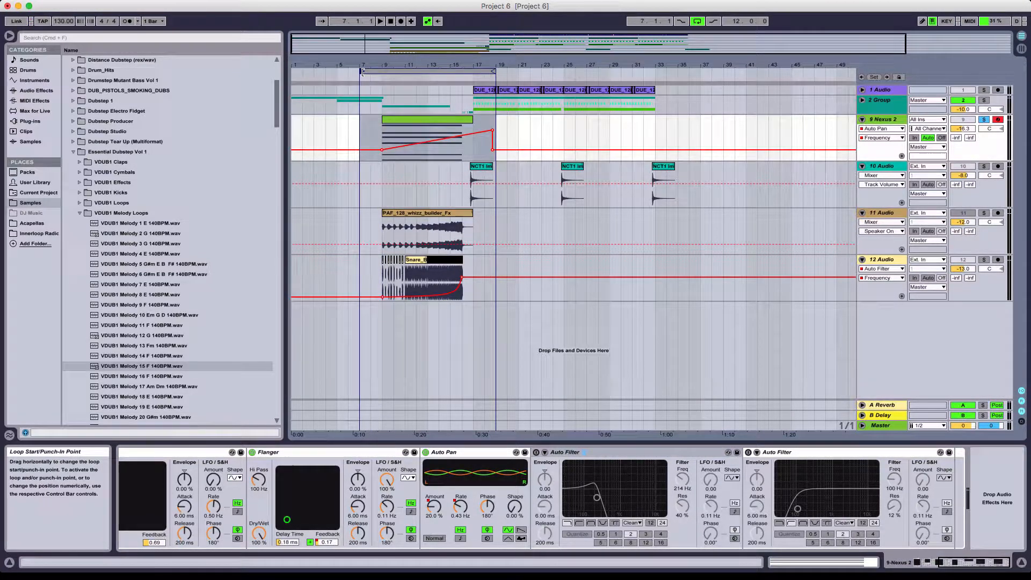
click(361, 115)
key(space)
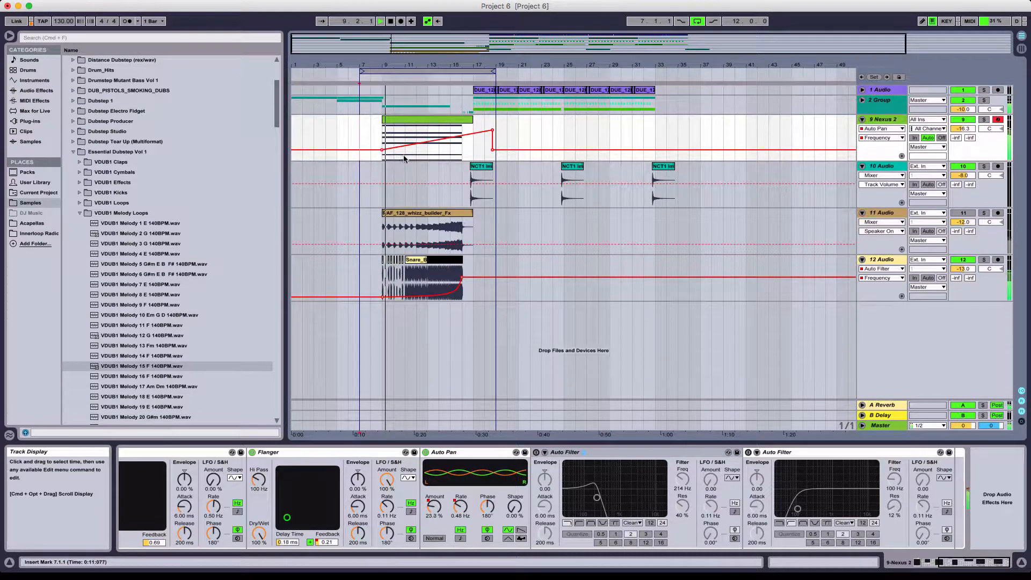
click(383, 138)
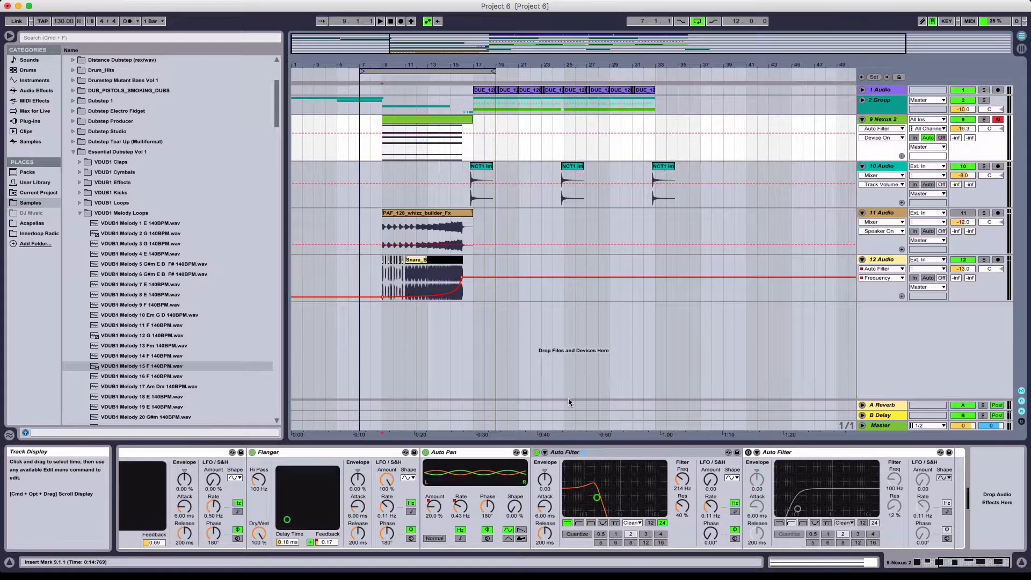
- Turn on the first Auto Filter, set its Frequency to 150 Hz and play the build-up from bar 8
click(682, 479)
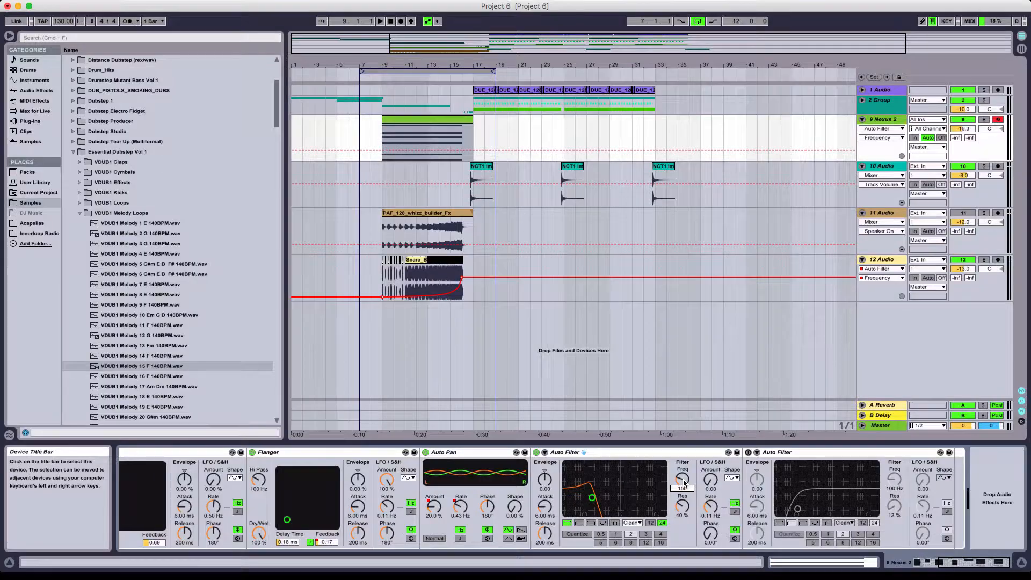
click(369, 132)
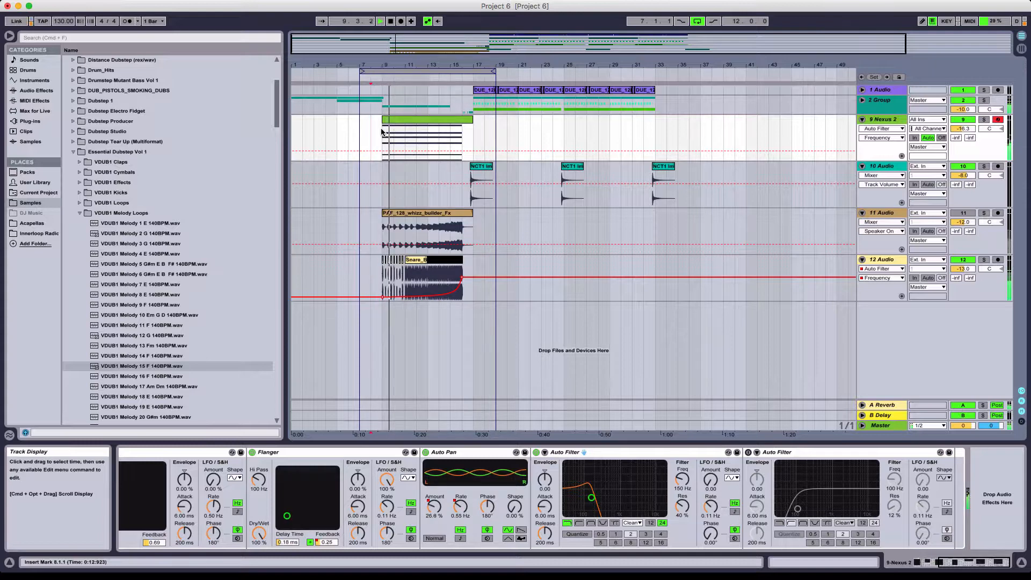
key(space)
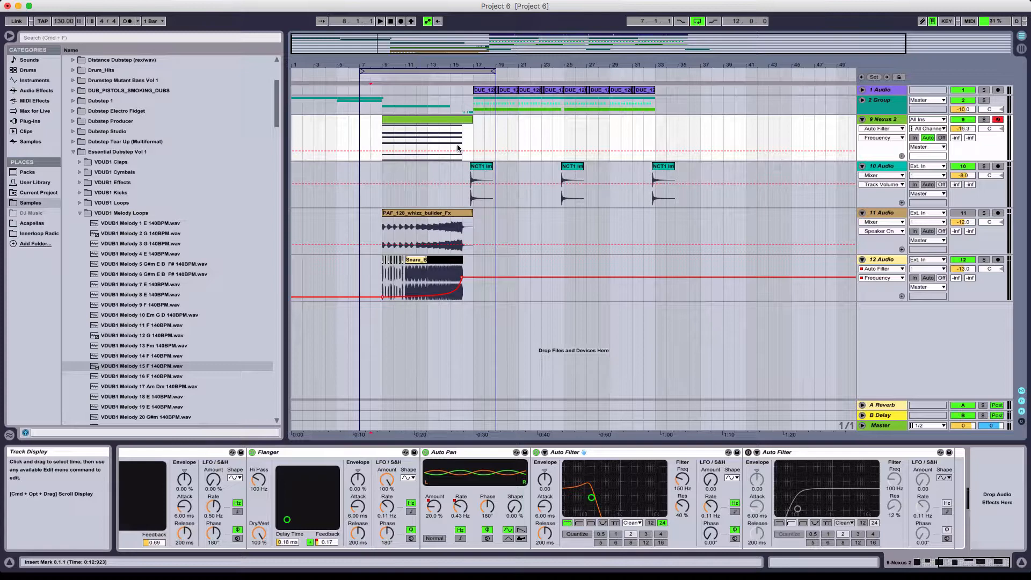
- Automate the first Auto Filter's Frequency as a ramp up to 19.9 kHz across the Nexus 2 clip, hold it until just before bar 19, and play it
click(436, 120)
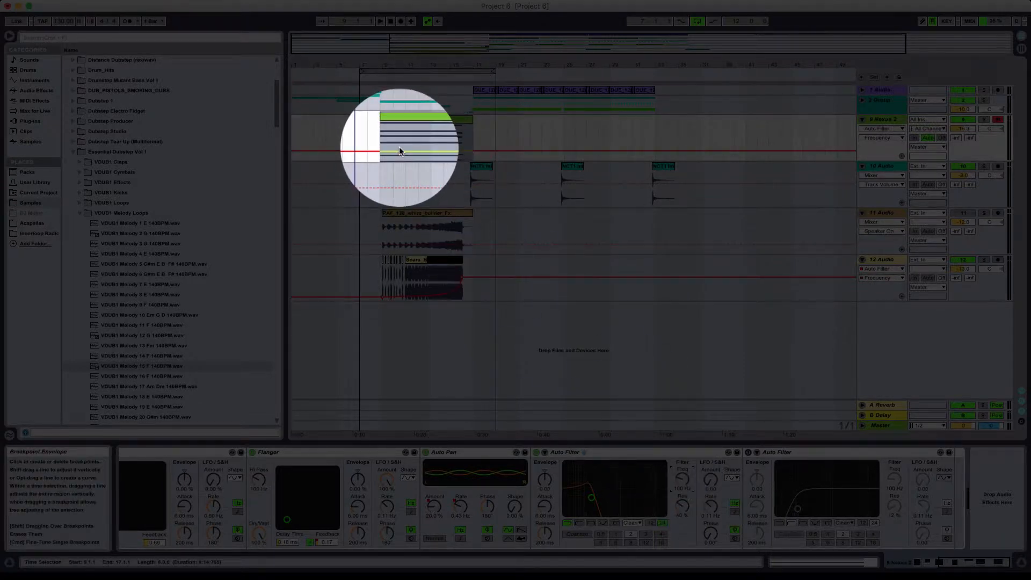
drag(399, 148, 399, 129)
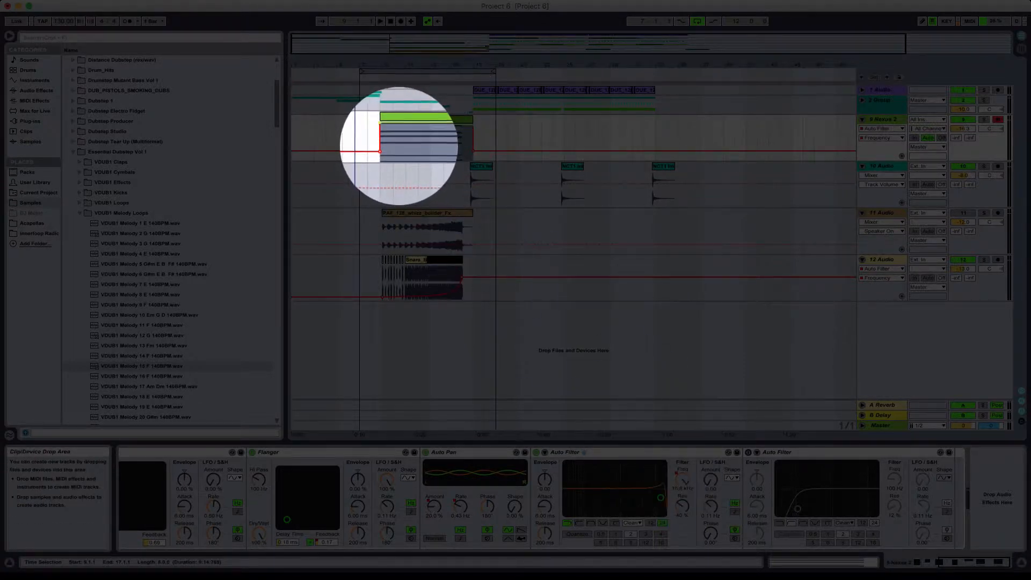
click(380, 123)
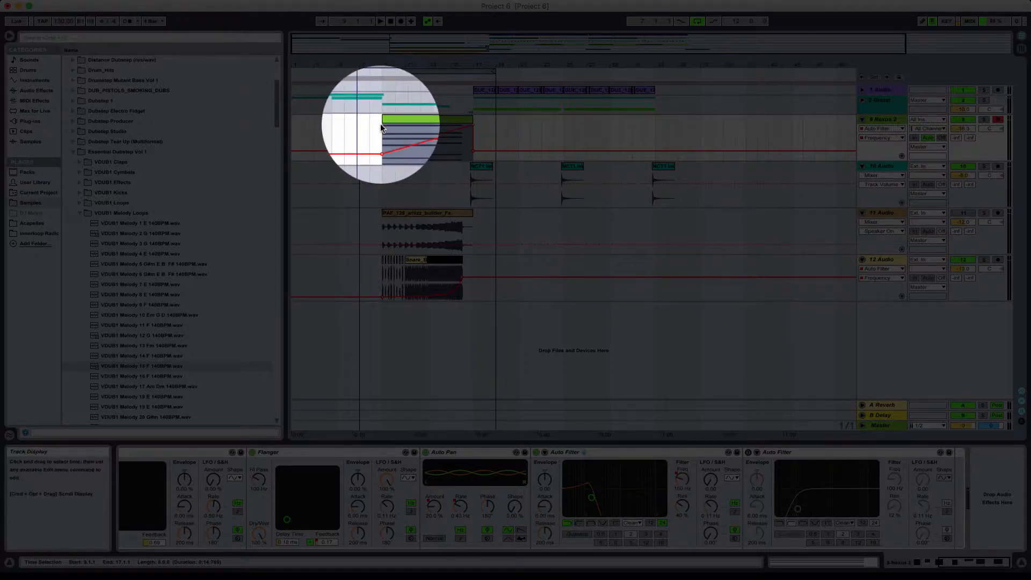
key(space)
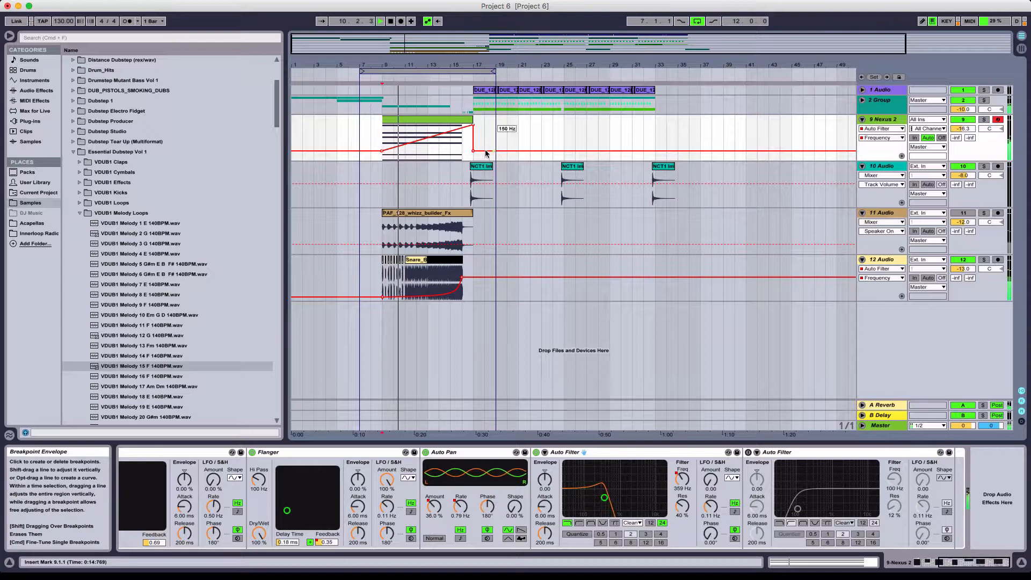
drag(473, 151, 494, 126)
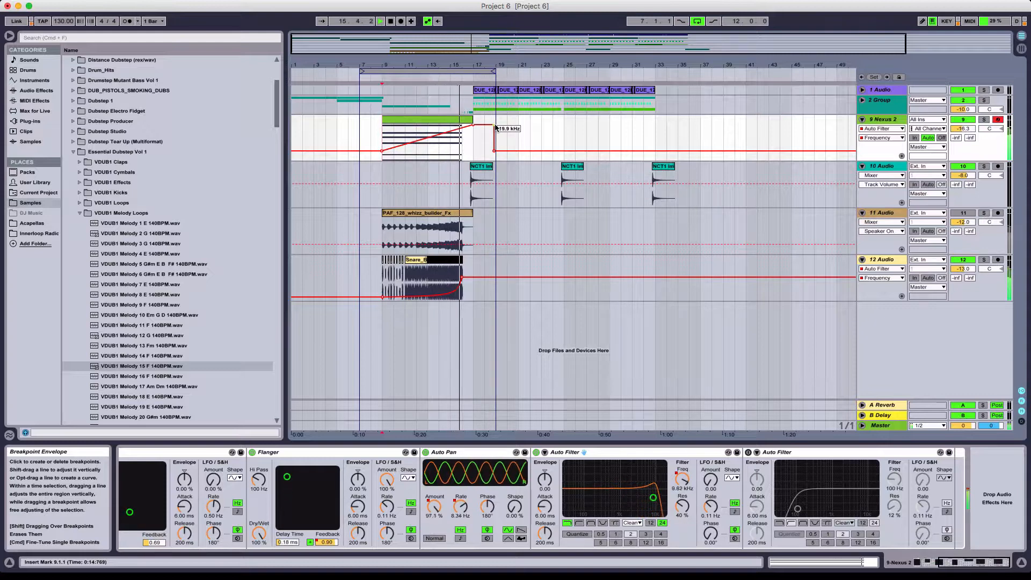
click(470, 119)
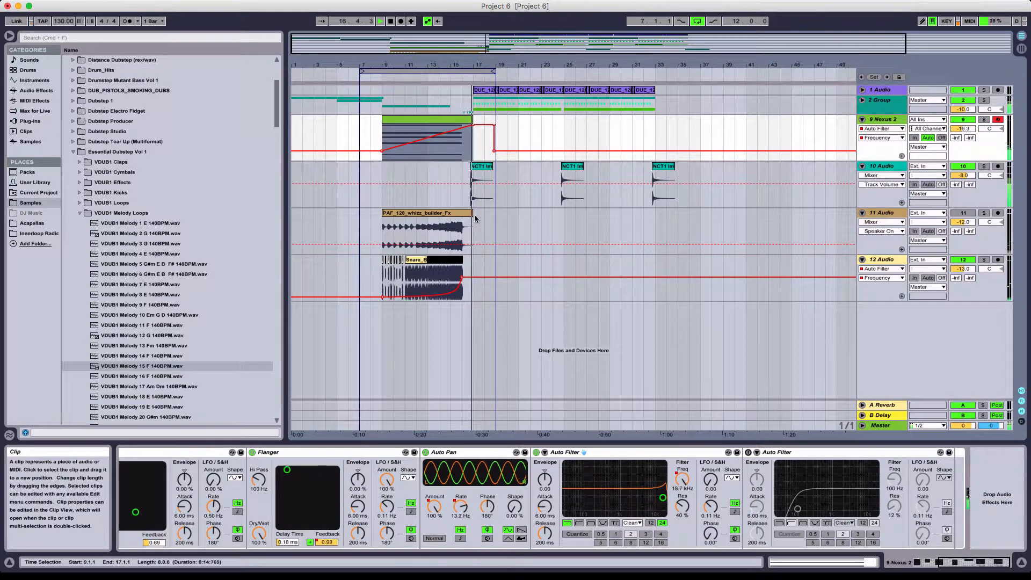
click(391, 133)
key(space)
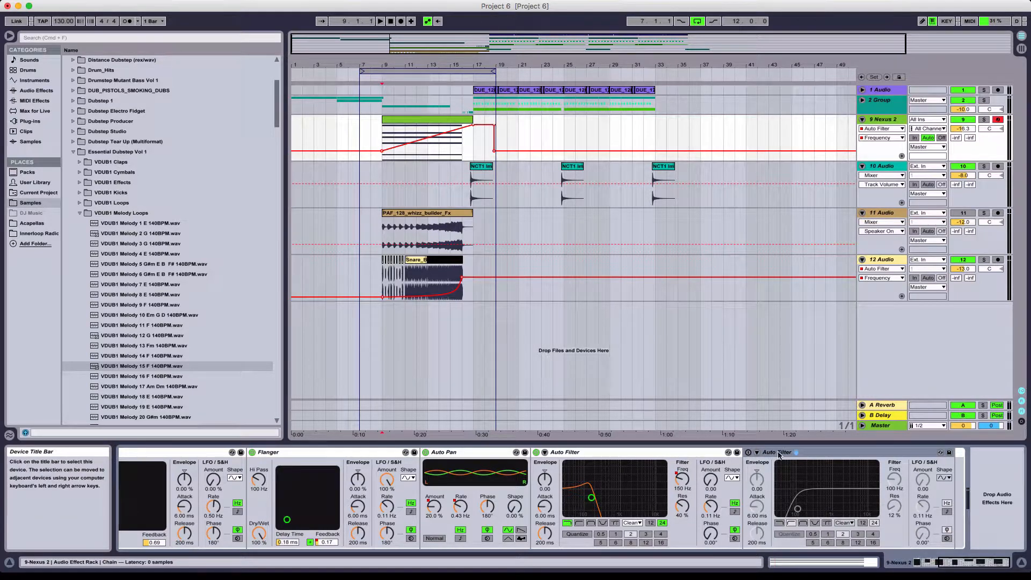
- Turn on the second Auto Filter as a high-pass filter and show its Frequency automation on the Nexus 2 track
click(749, 452)
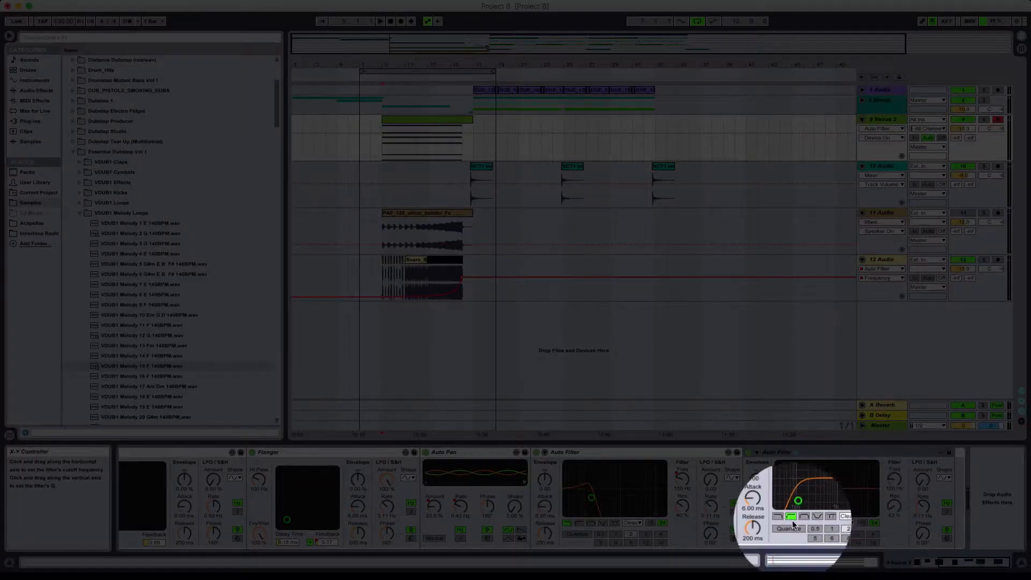
click(792, 522)
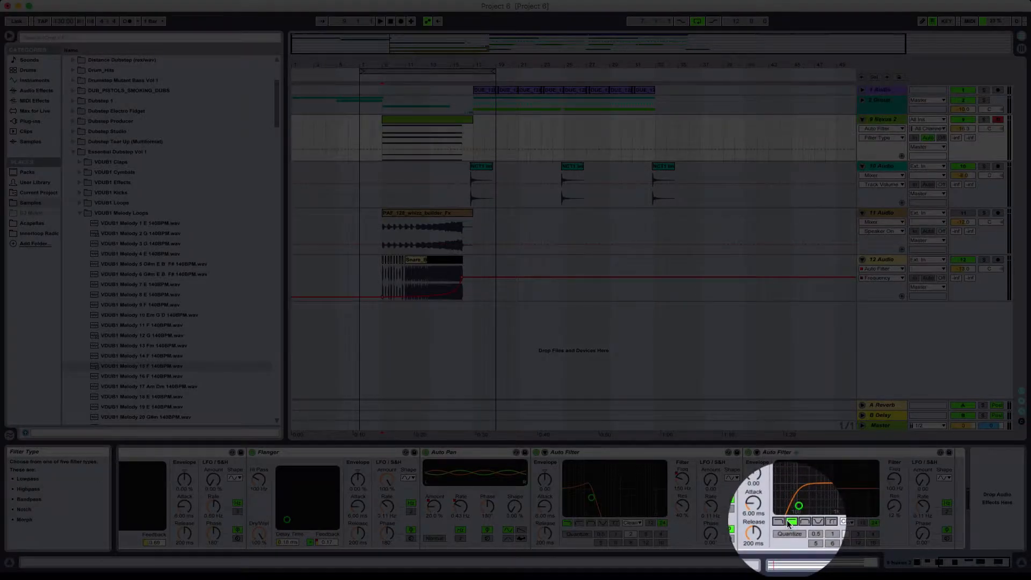
click(895, 480)
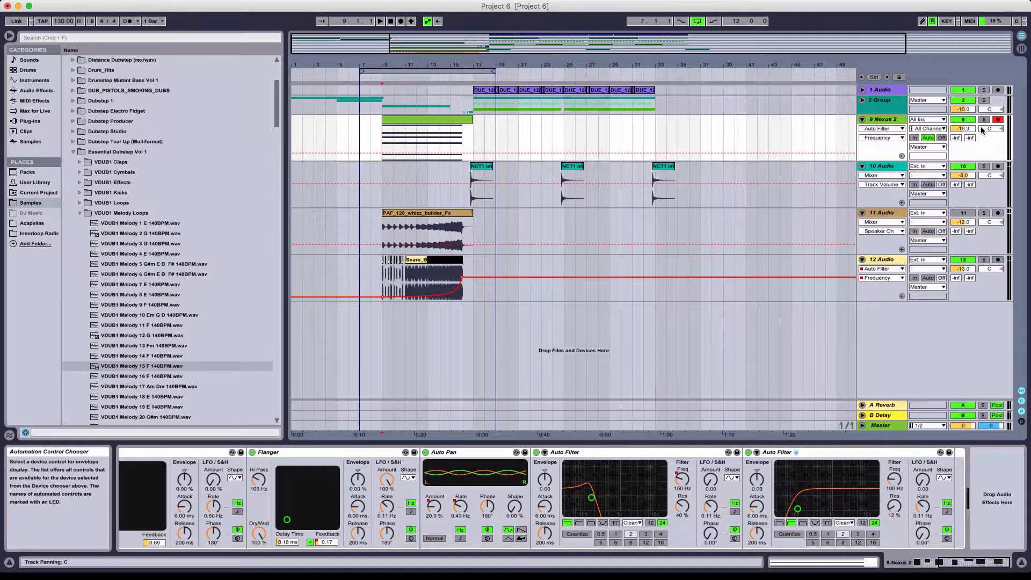
- Solo the Nexus 2 track and compare its playback with the second Auto Filter off and on, leaving the filter on
click(983, 120)
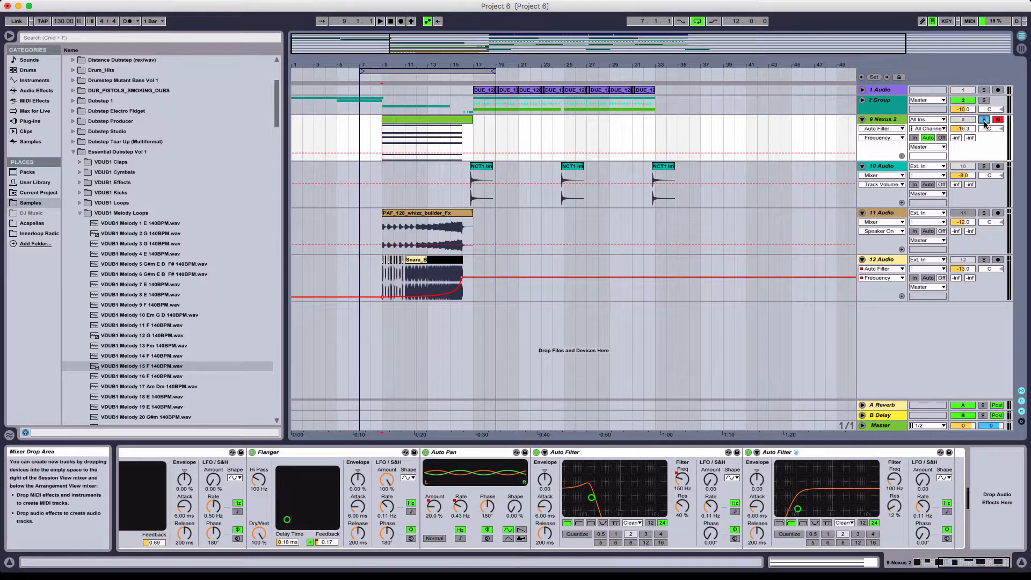
key(space)
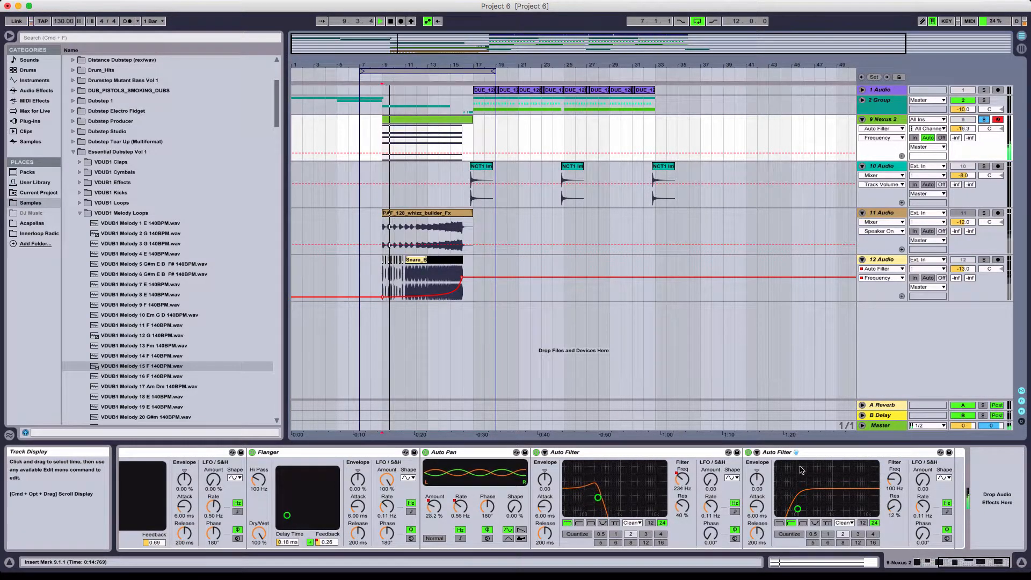
click(749, 456)
click(749, 453)
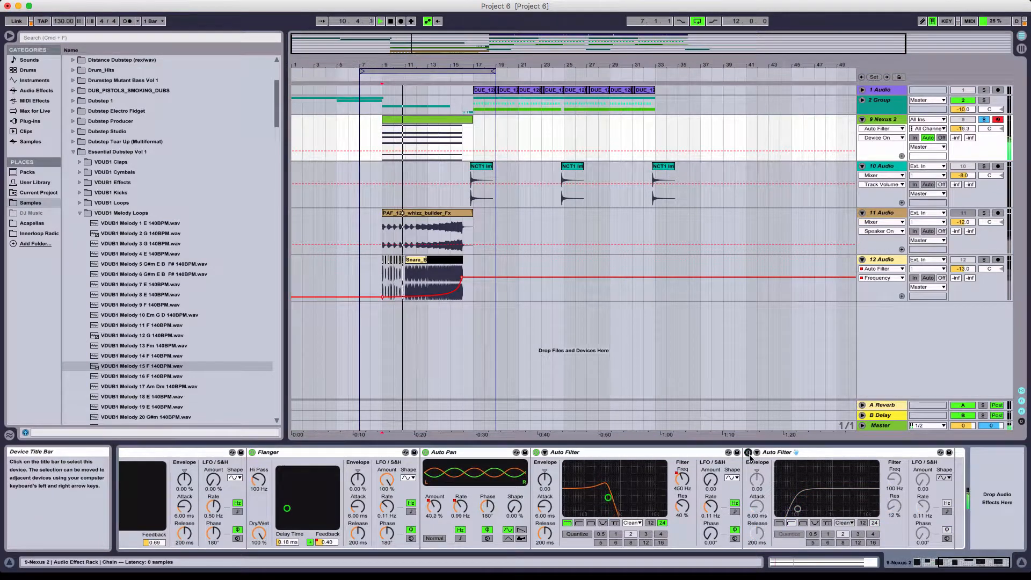
click(750, 455)
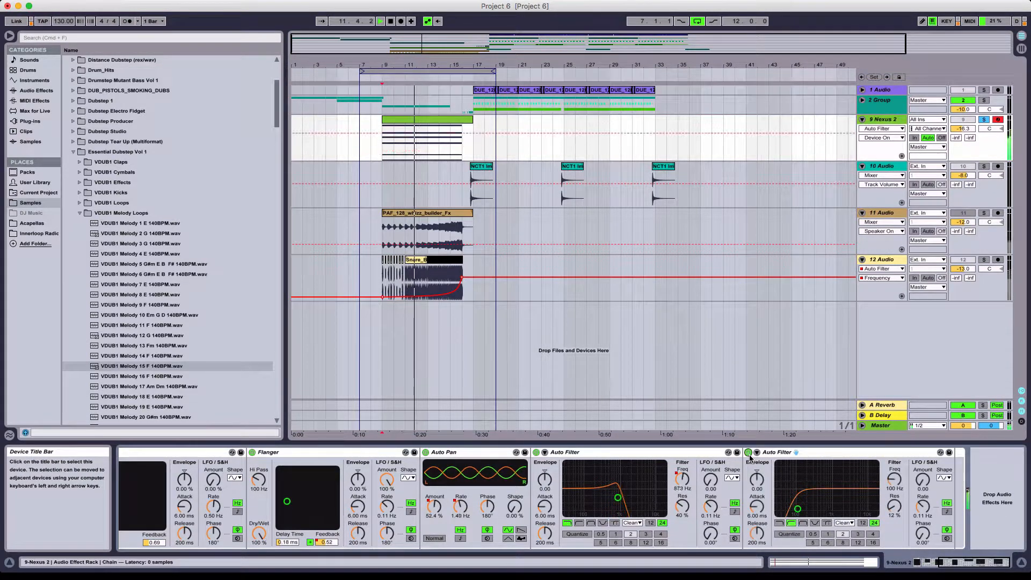
key(space)
- Automate the second Auto Filter's Frequency as a rising ramp across the Nexus 2 clip from bar 9 to bar 17
click(900, 483)
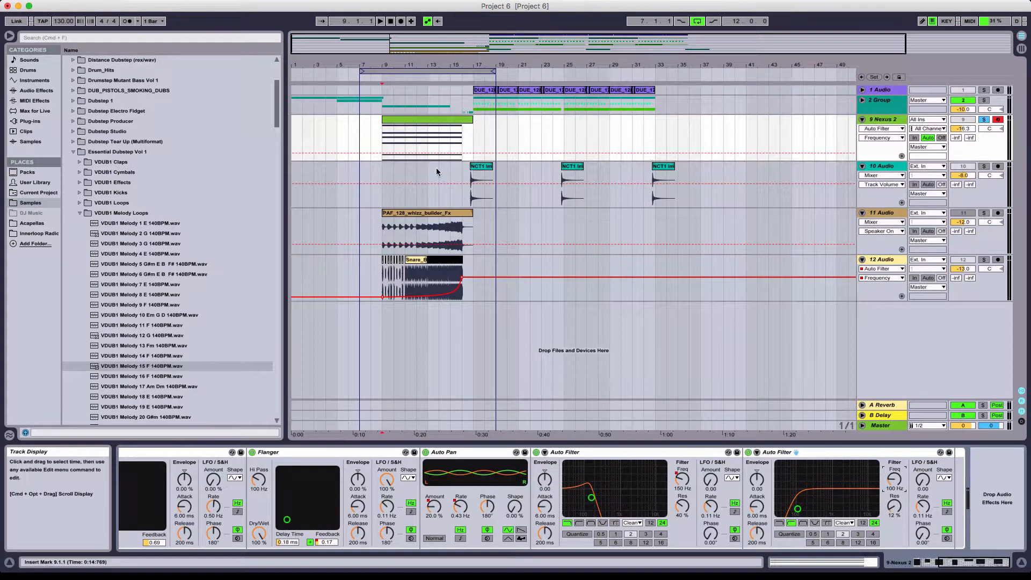
click(390, 128)
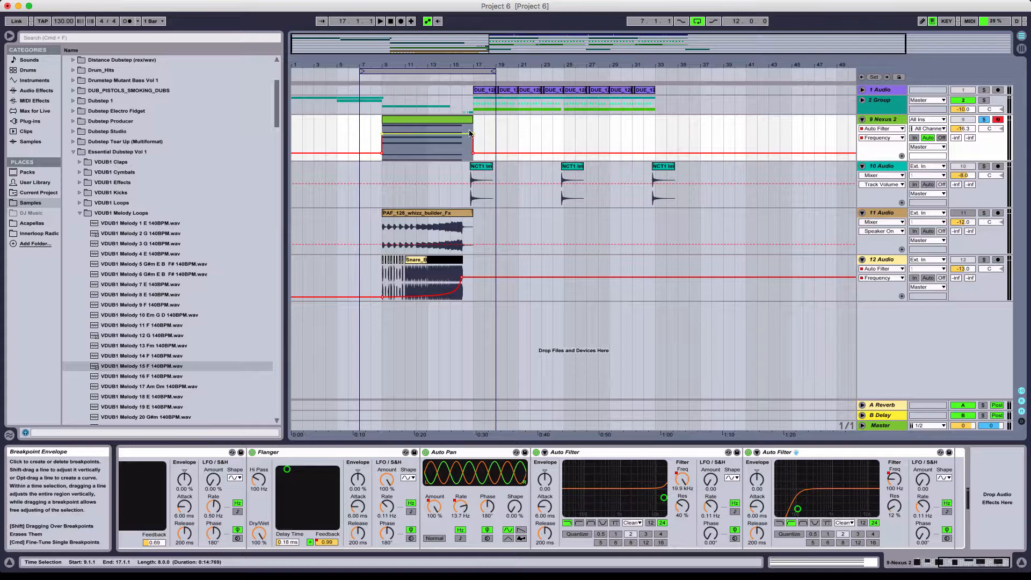
click(447, 146)
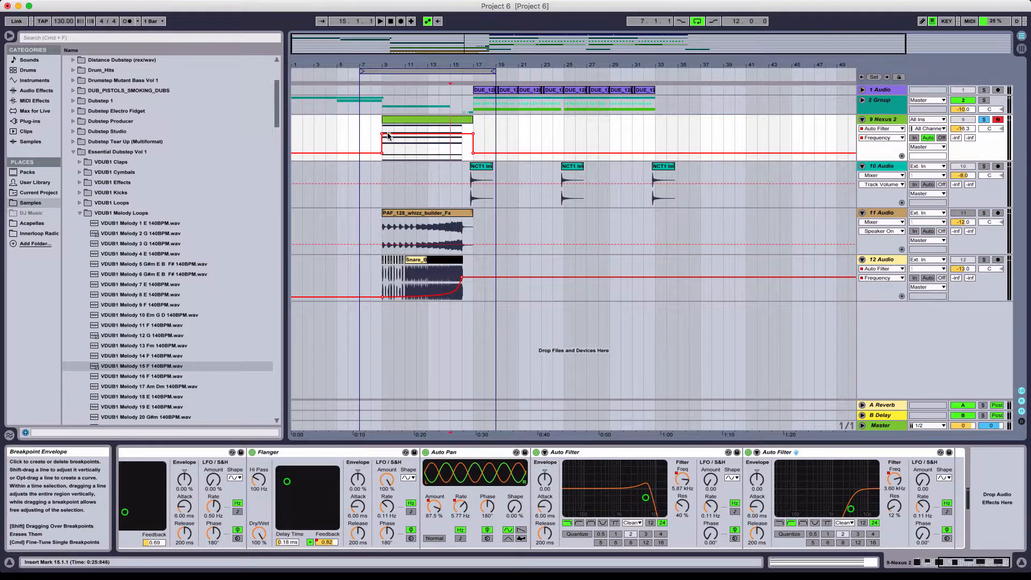
click(473, 133)
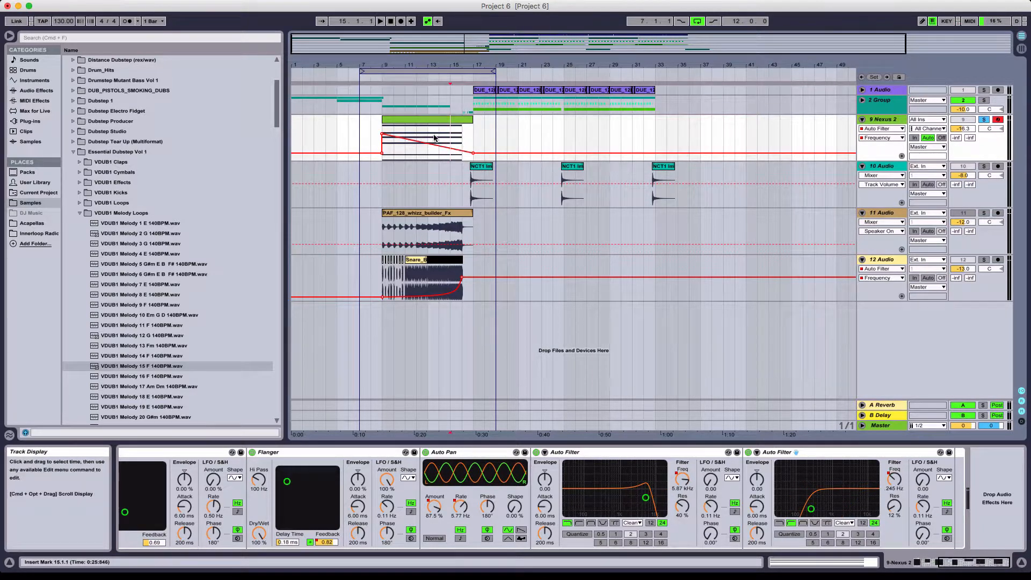
key(super+z)
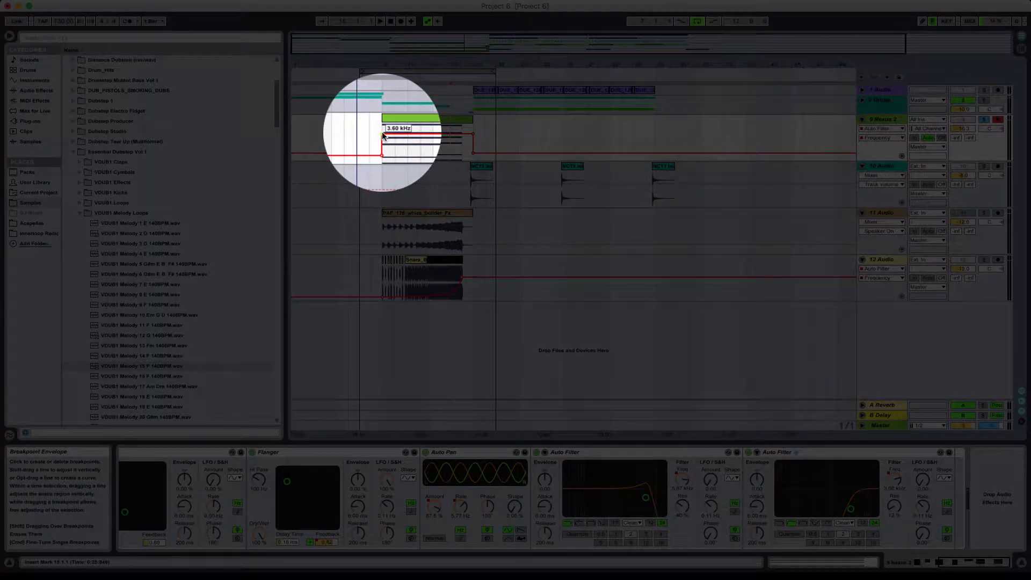
click(382, 134)
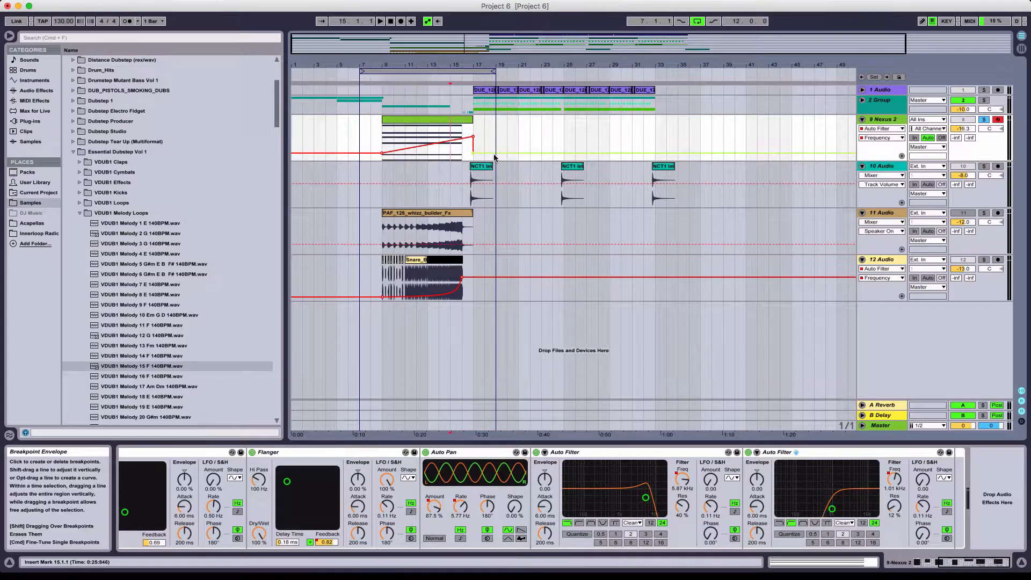
- Extend the second Auto Filter's Frequency ramp until just before bar 19, play it from bar 9, and lower the upper end of the ramp
click(471, 158)
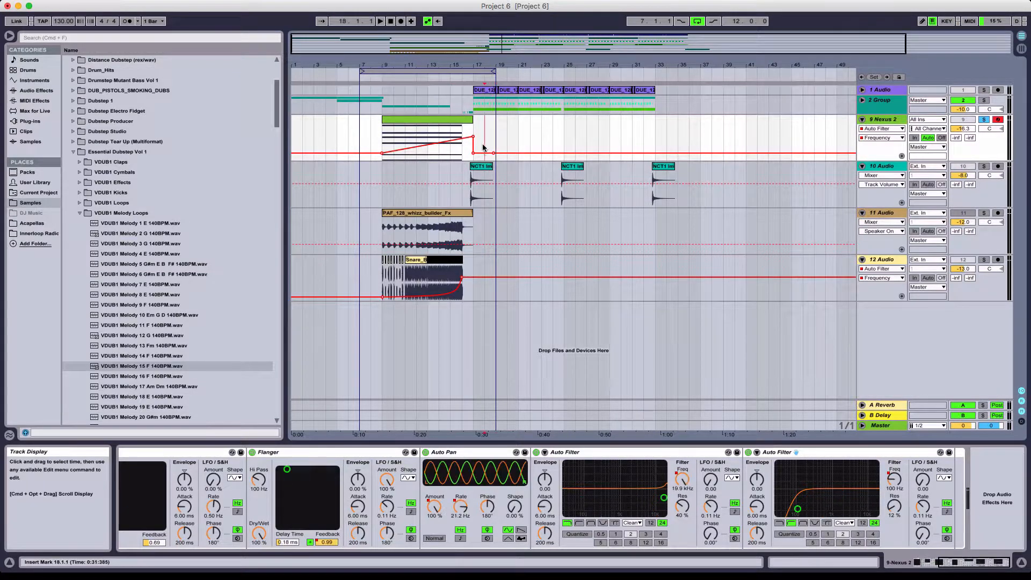
drag(474, 153, 493, 151)
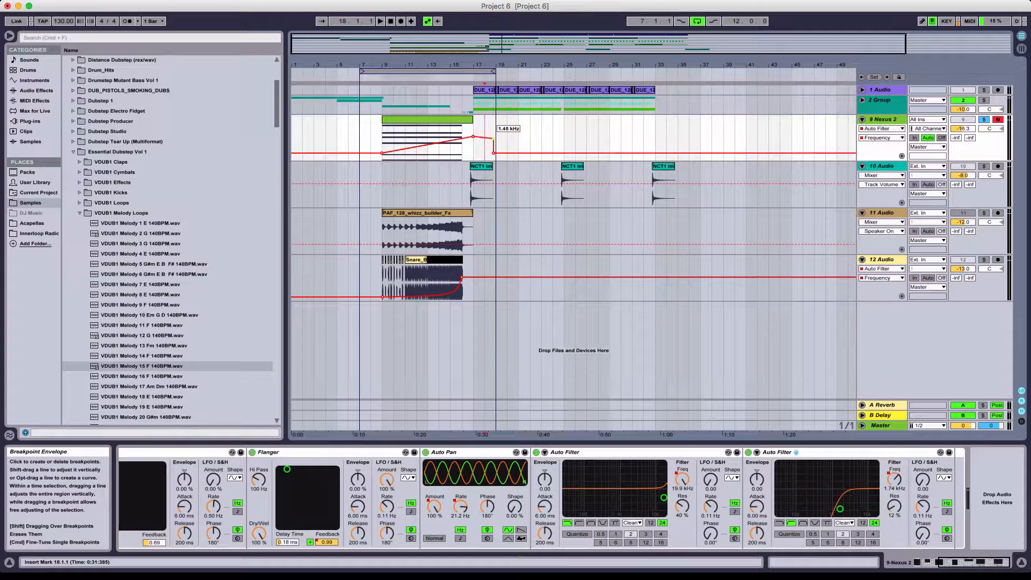
click(382, 132)
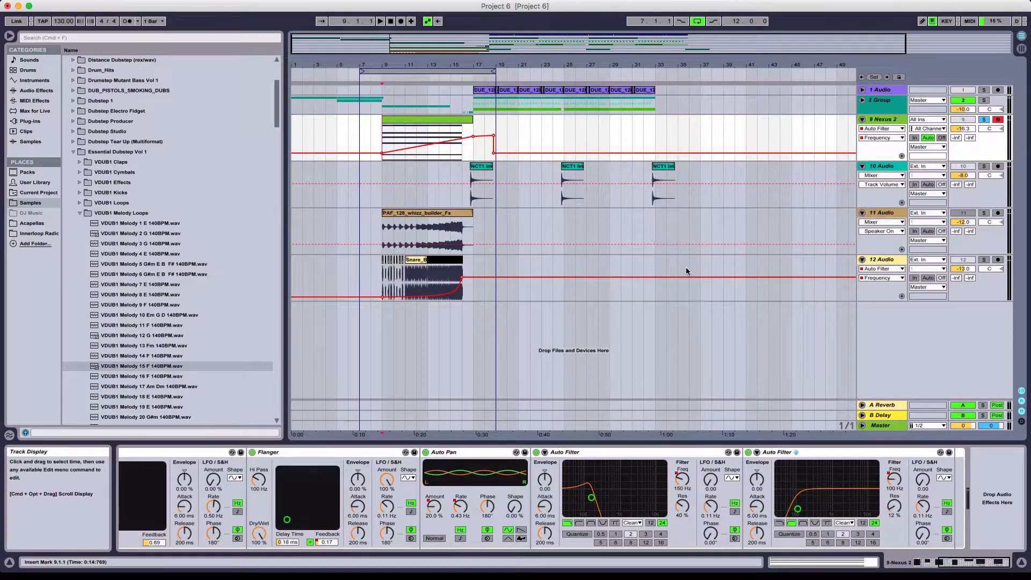
key(space)
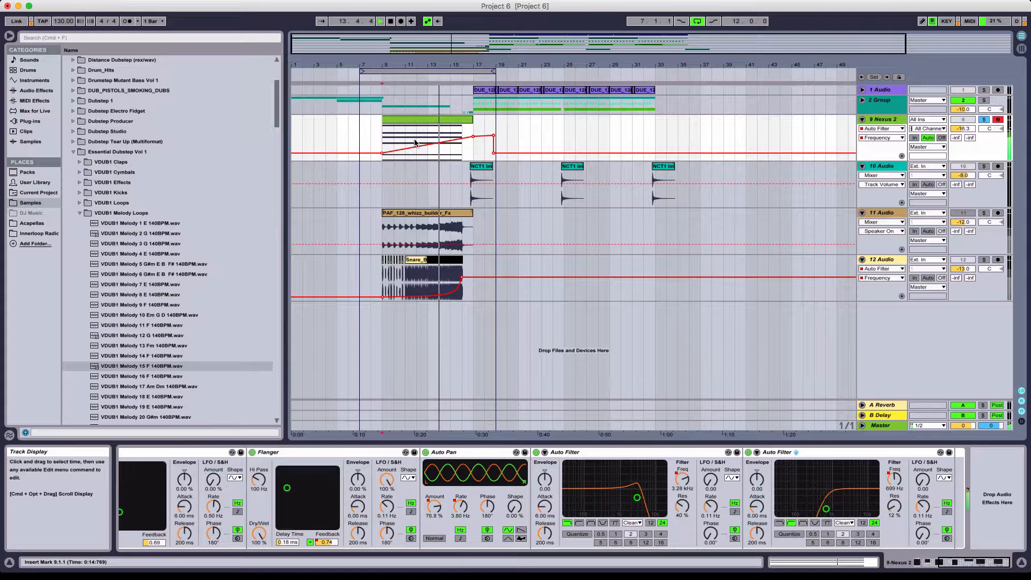
drag(473, 136, 473, 139)
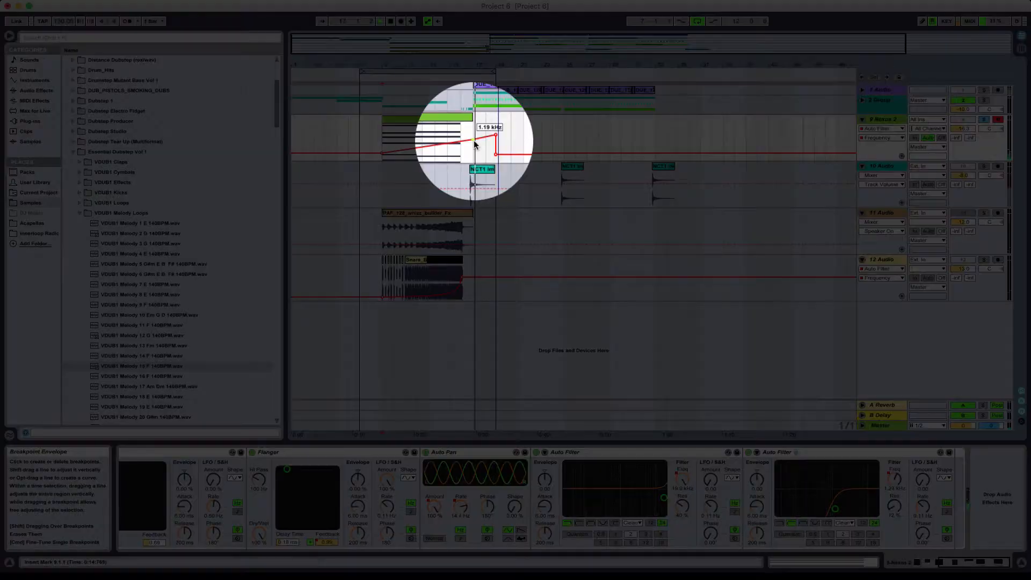
drag(473, 142, 473, 141)
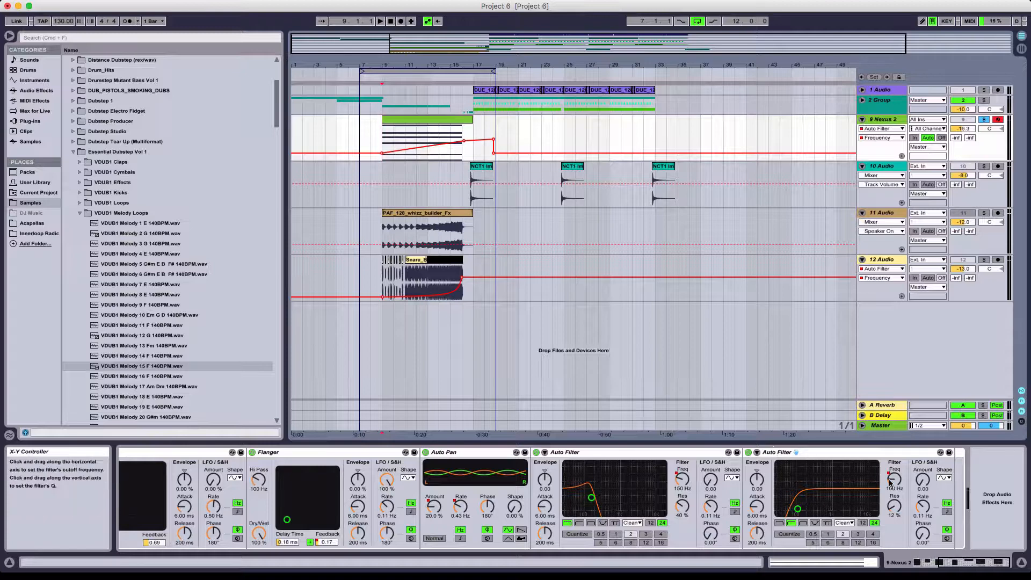
- Show the second Auto Filter's Resonance automation on the Nexus 2 track and set its Resonance to 25 %
click(897, 509)
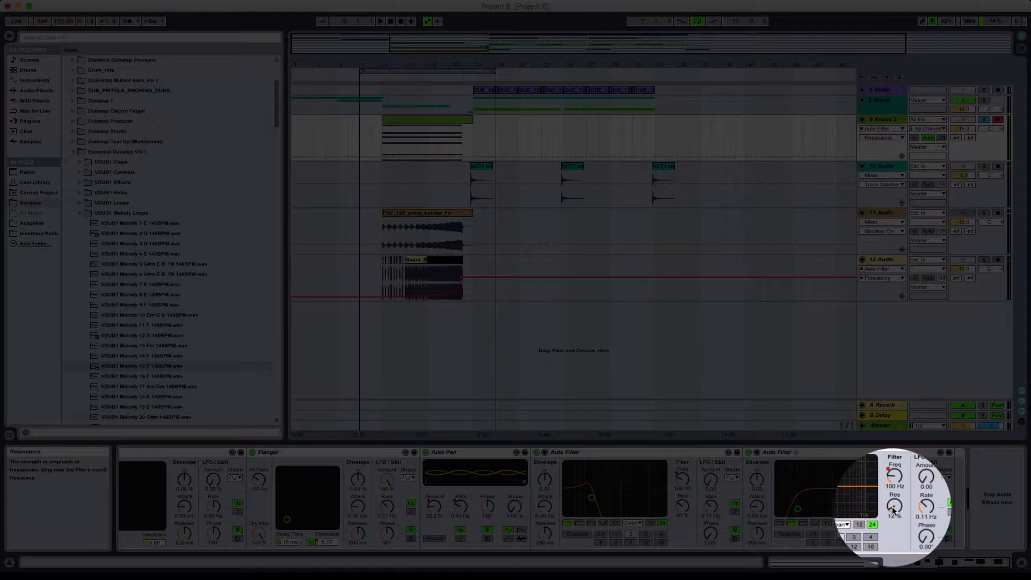
drag(894, 509, 894, 474)
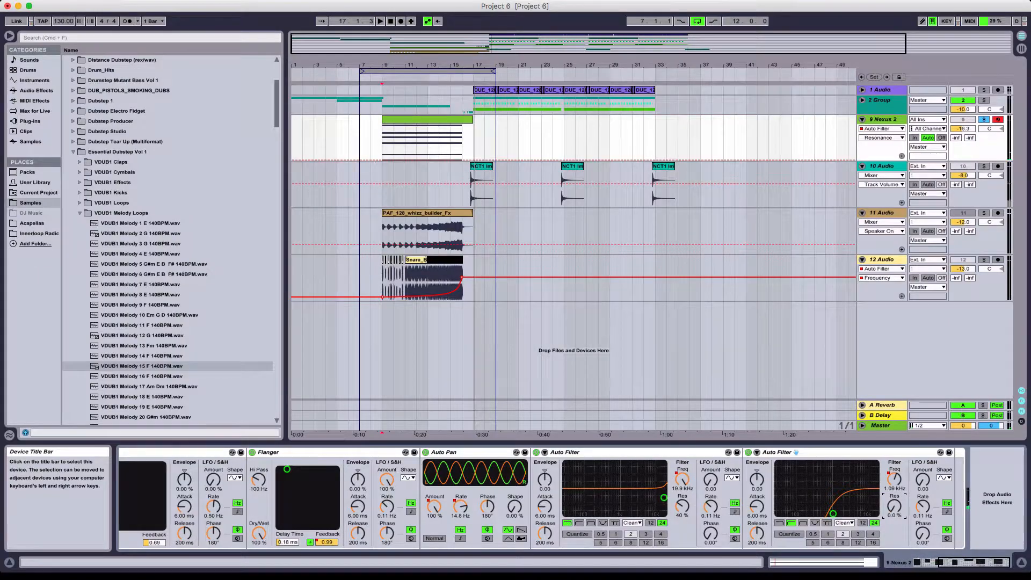
drag(893, 508, 894, 494)
text(25)
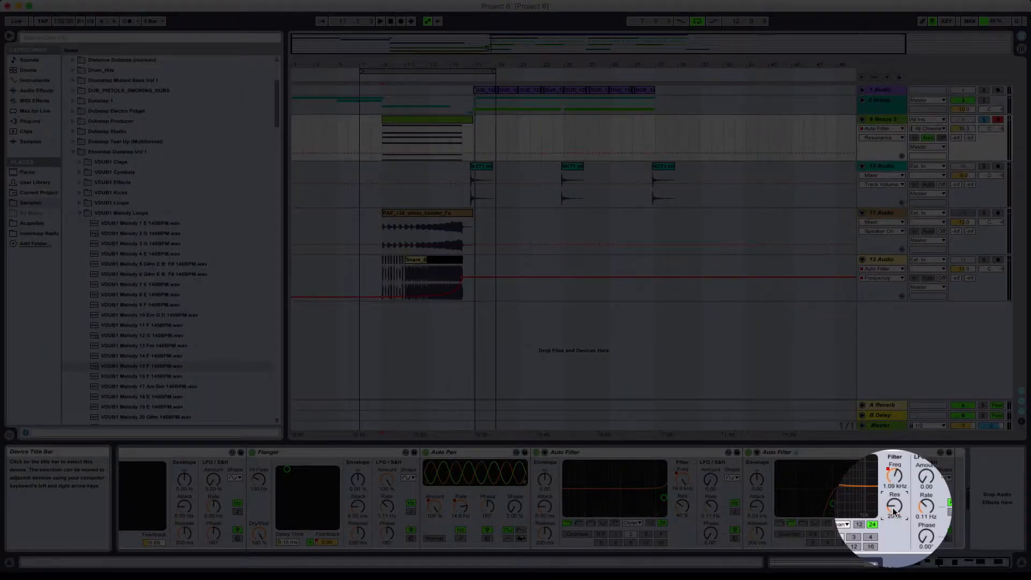
- Automate the second Auto Filter's Resonance as a straight rising ramp from bar 9 to about 123 % just before bar 19
click(454, 120)
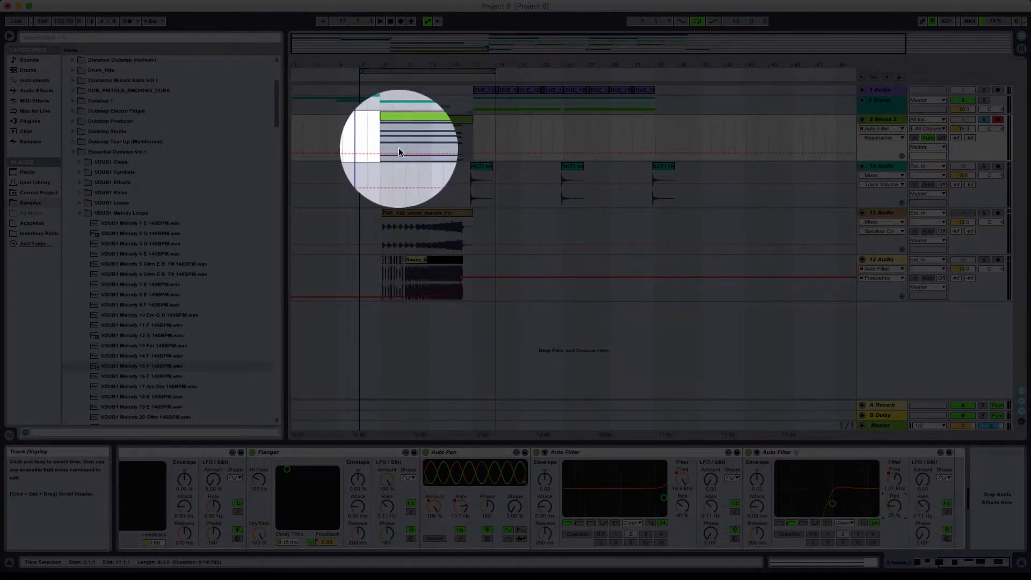
drag(400, 150, 399, 123)
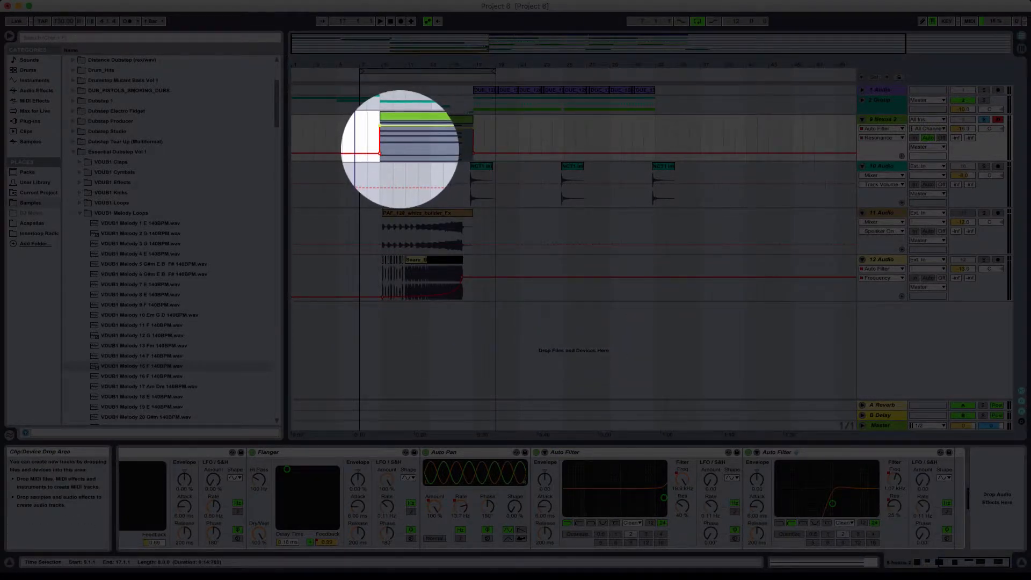
click(382, 126)
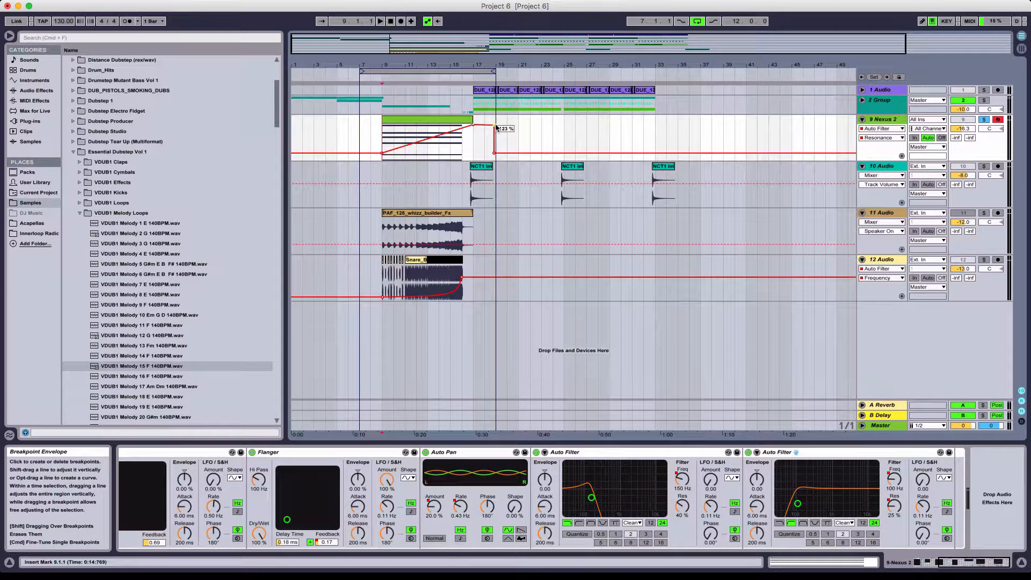
click(473, 140)
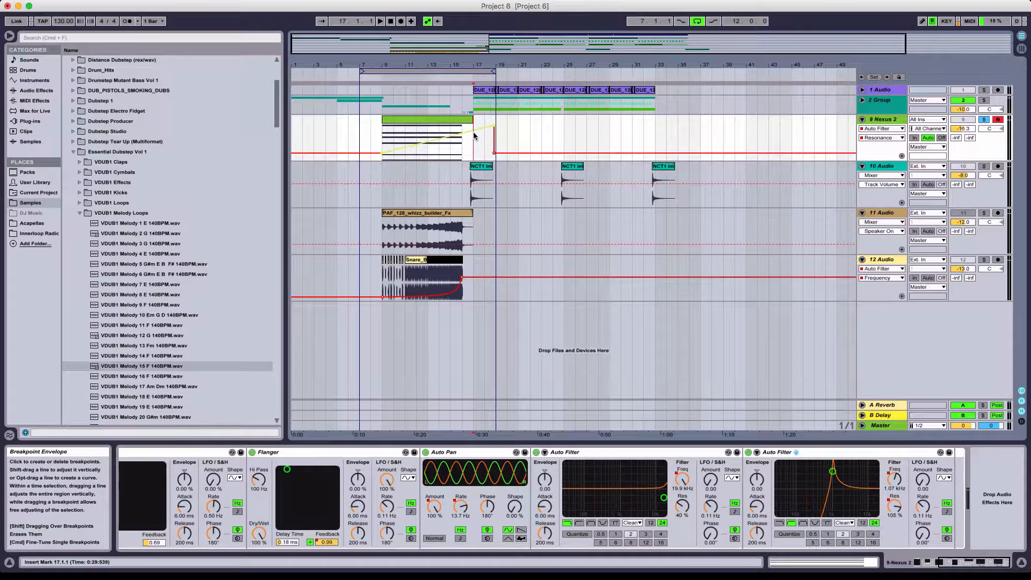
click(386, 139)
mouse_move(496, 130)
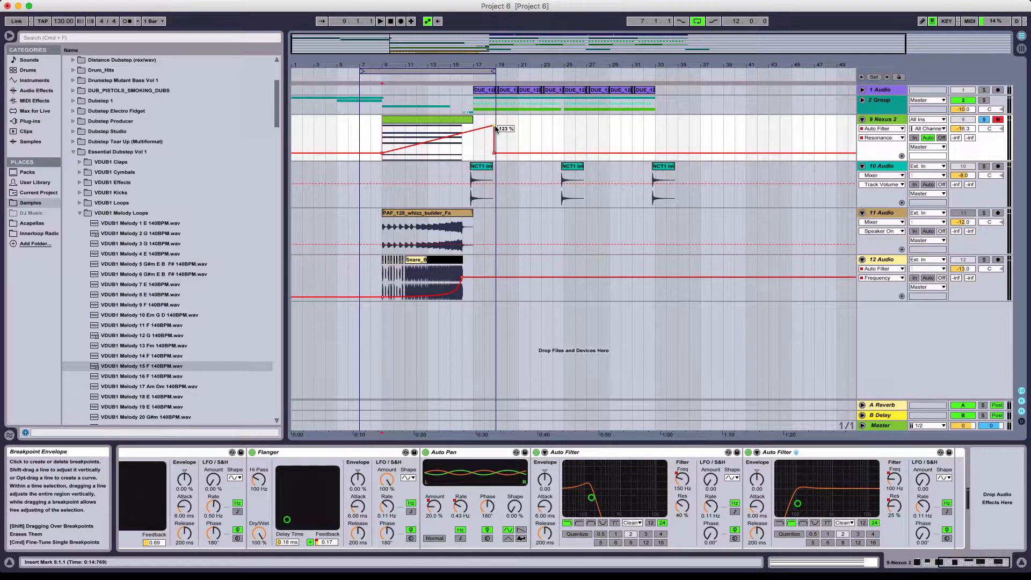
- Play the Resonance ramp, slightly lower its peak just before bar 19, and add a breakpoint of about 89 % at bar 16
key(space)
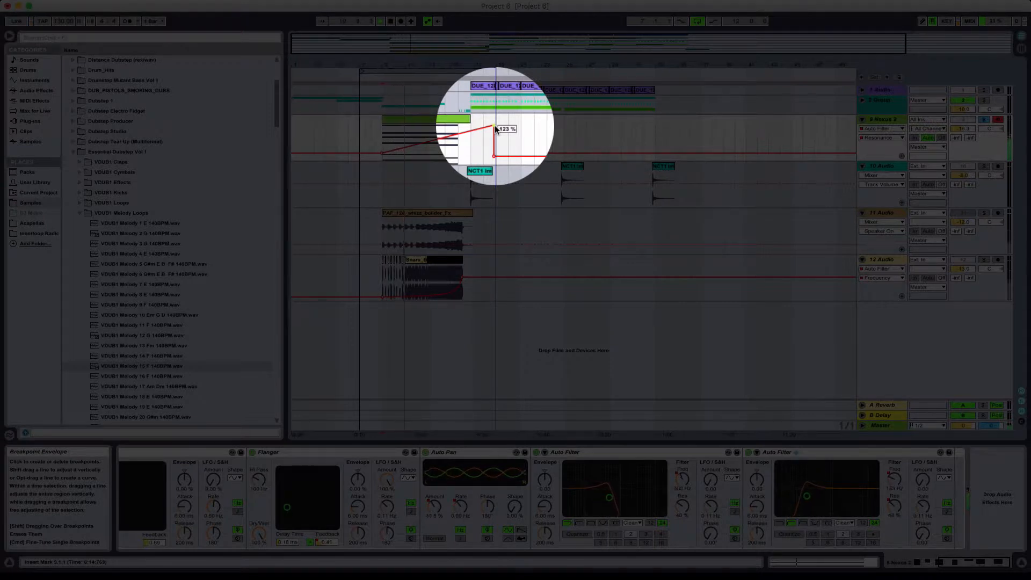
mouse_move(495, 130)
mouse_down()
mouse_move(496, 143)
mouse_move(494, 128)
mouse_up()
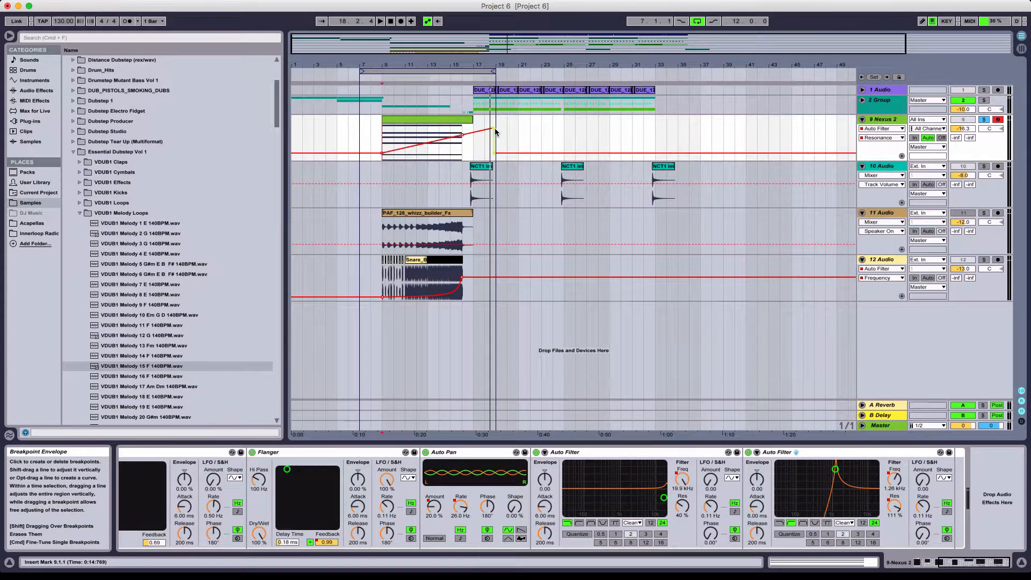
click(463, 134)
click(457, 147)
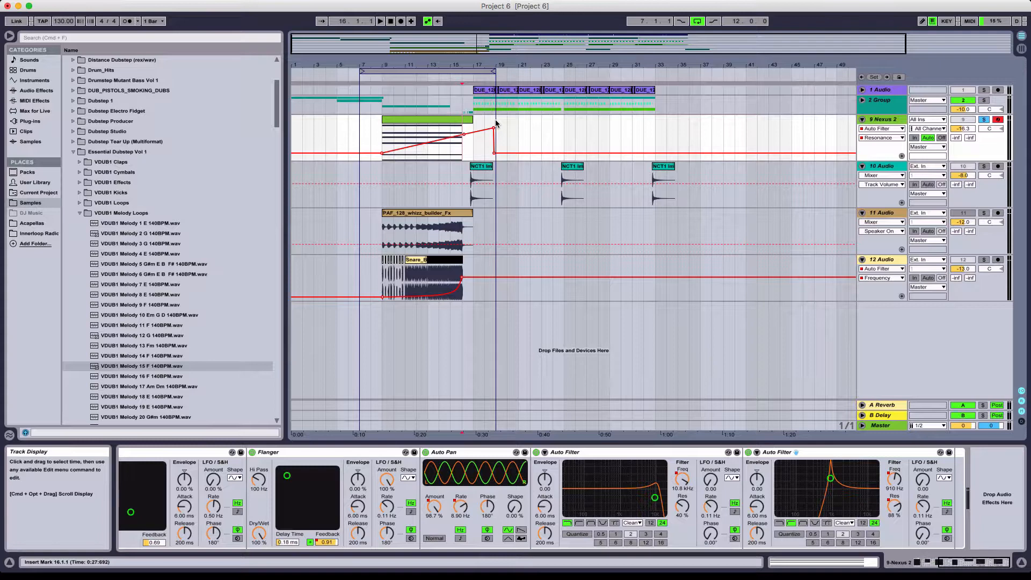
- Unsolo the Nexus 2 track and play the build-up with all tracks from bar 7 into the drop
click(382, 137)
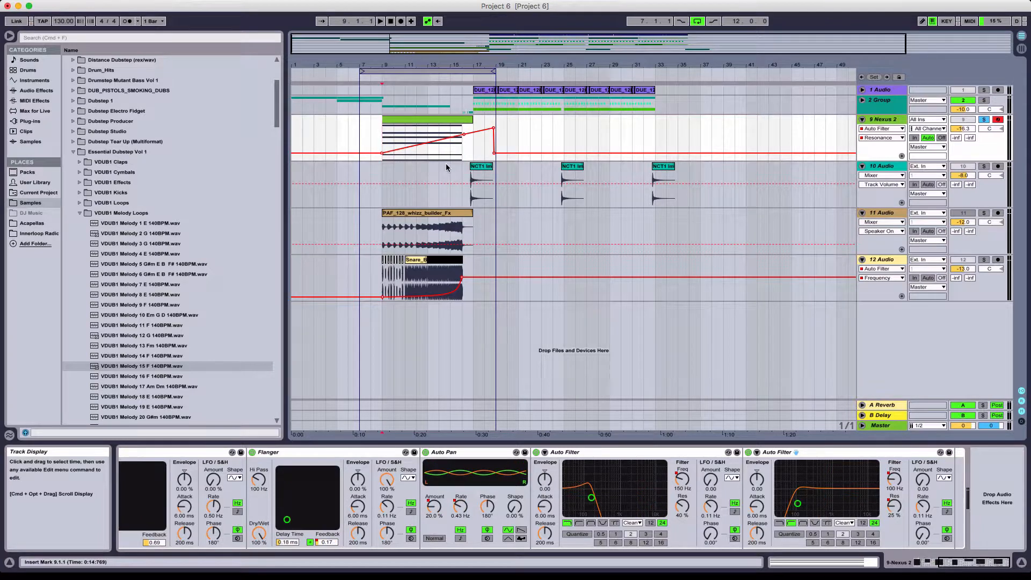
drag(433, 65, 433, 55)
click(430, 72)
click(984, 121)
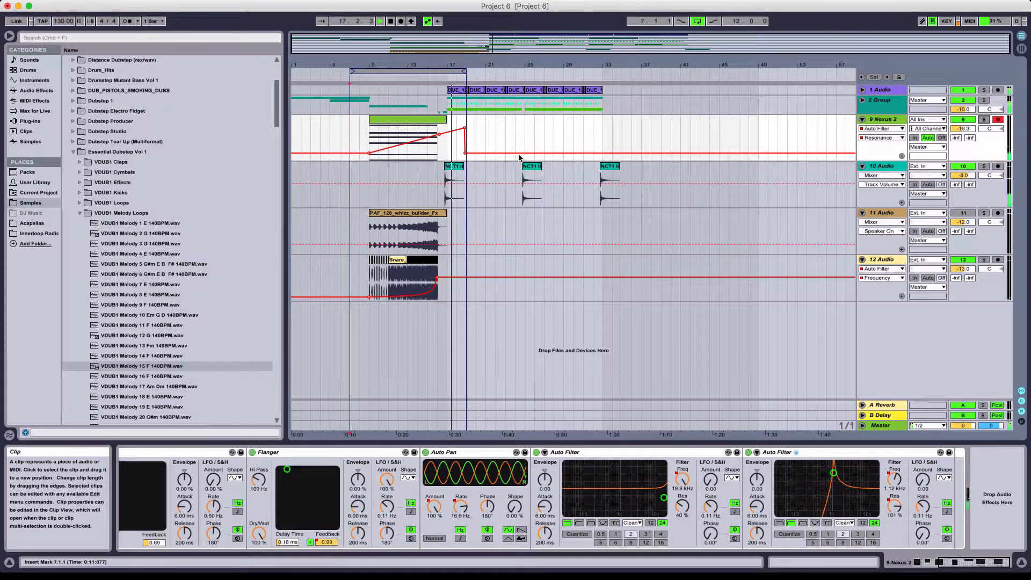
key(space)
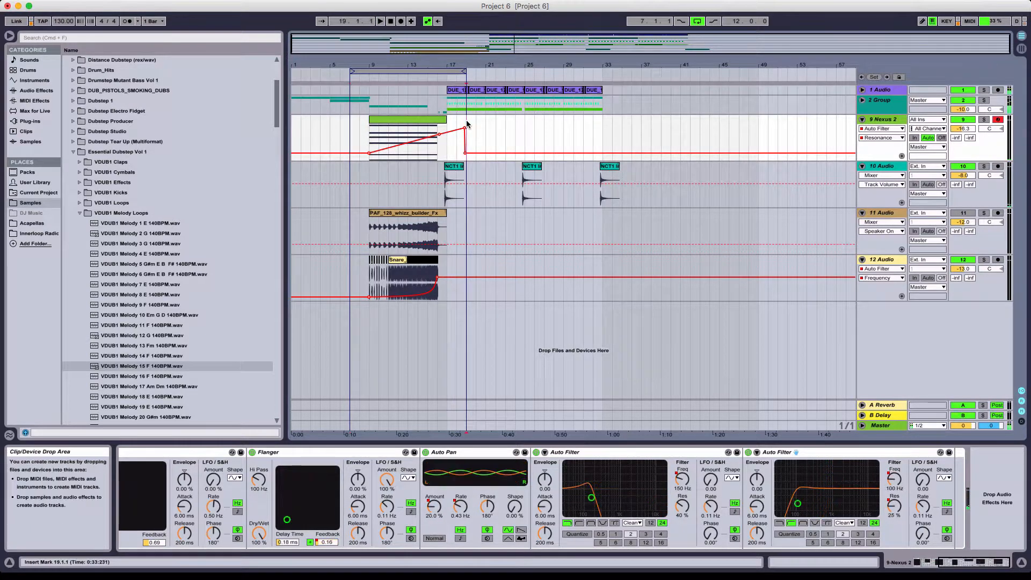
- Freeze the Nexus 2 track with all its effects and automation
click(422, 120)
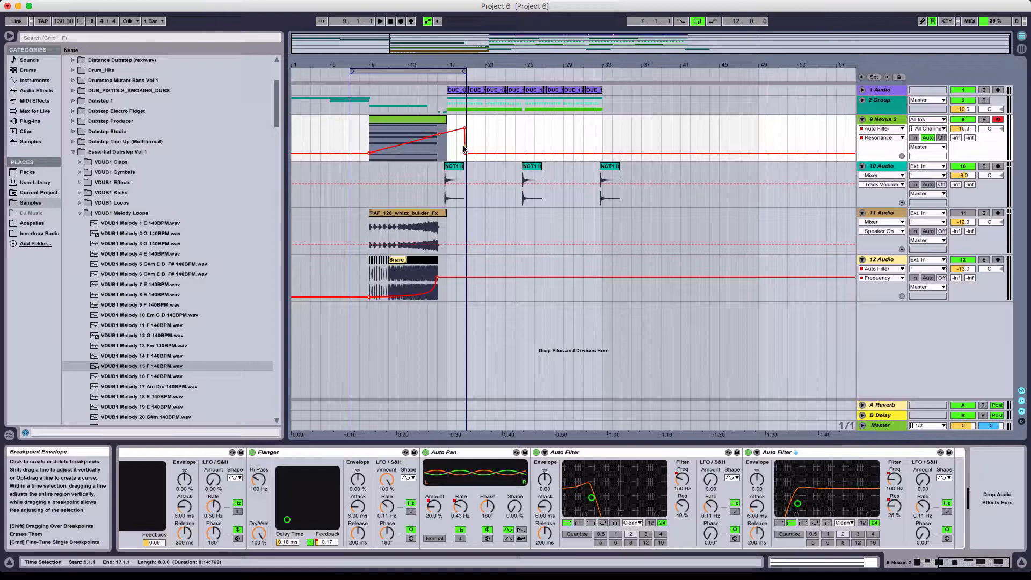
click(435, 156)
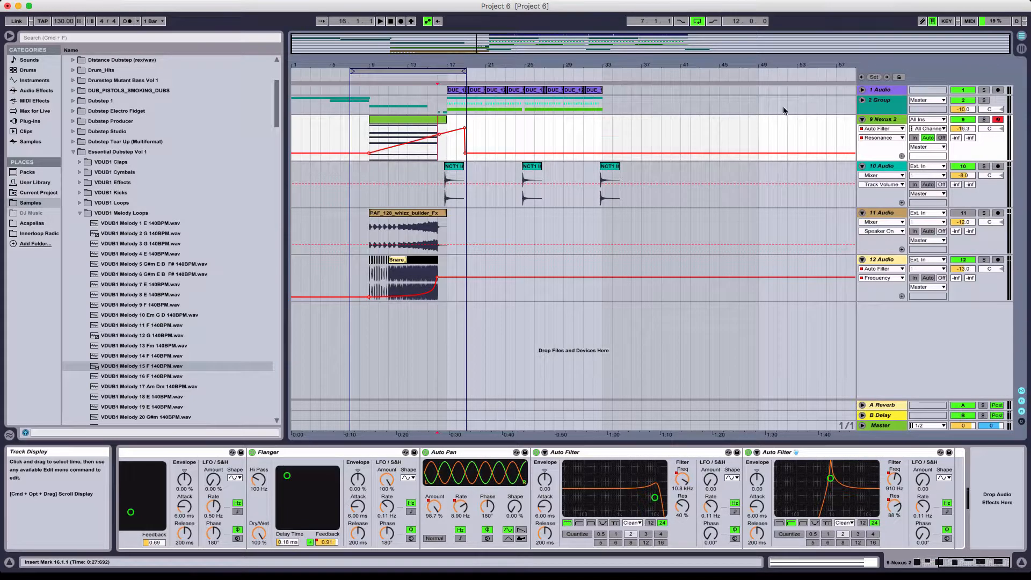
right_click(882, 122)
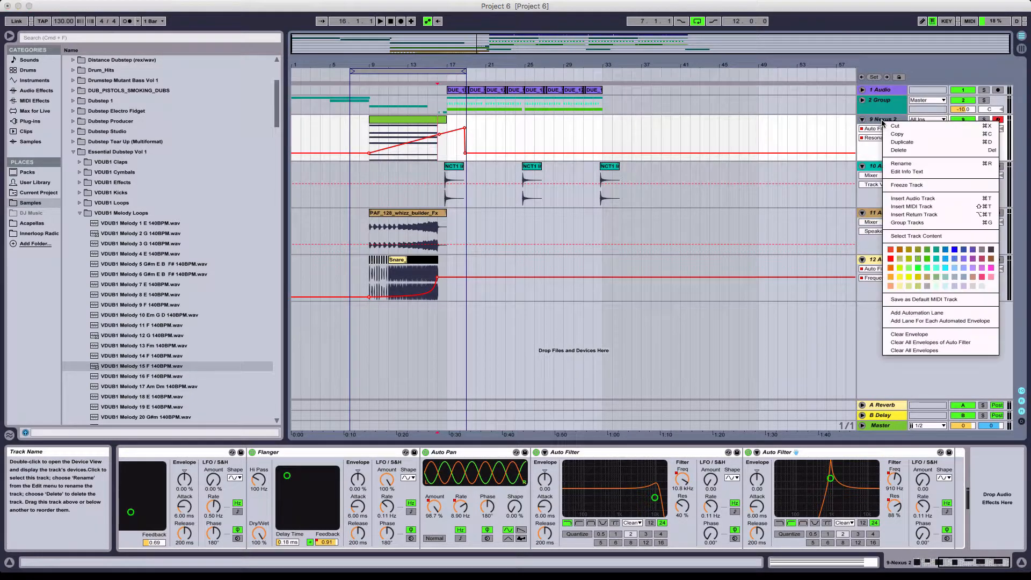
key(Escape)
right_click(883, 122)
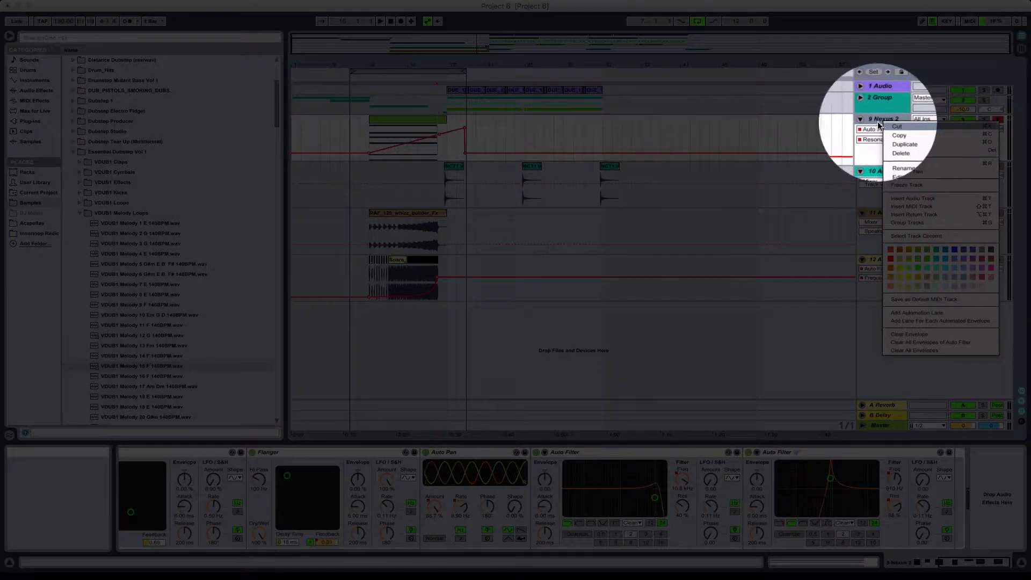
key(Escape)
right_click(877, 122)
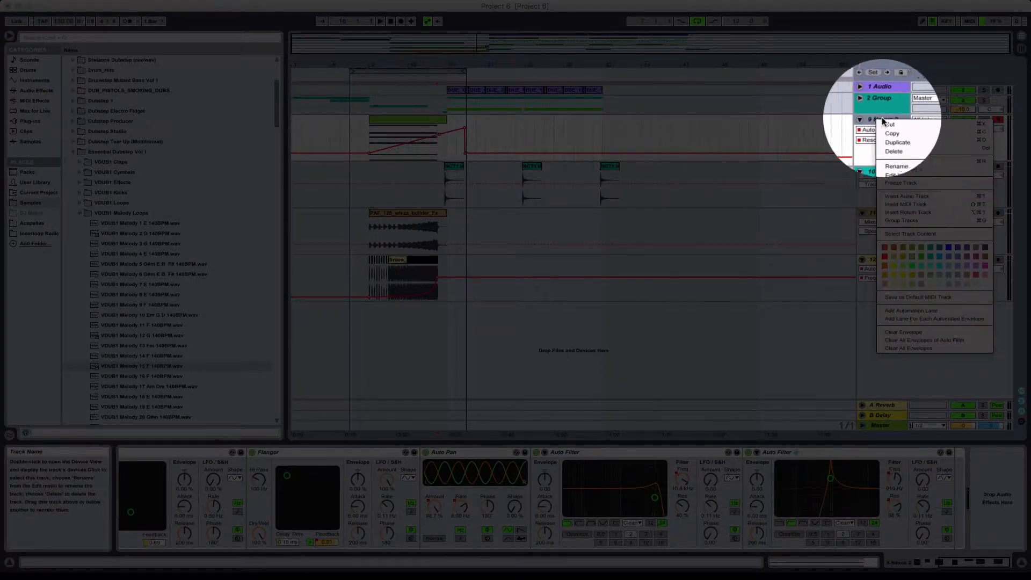
click(902, 183)
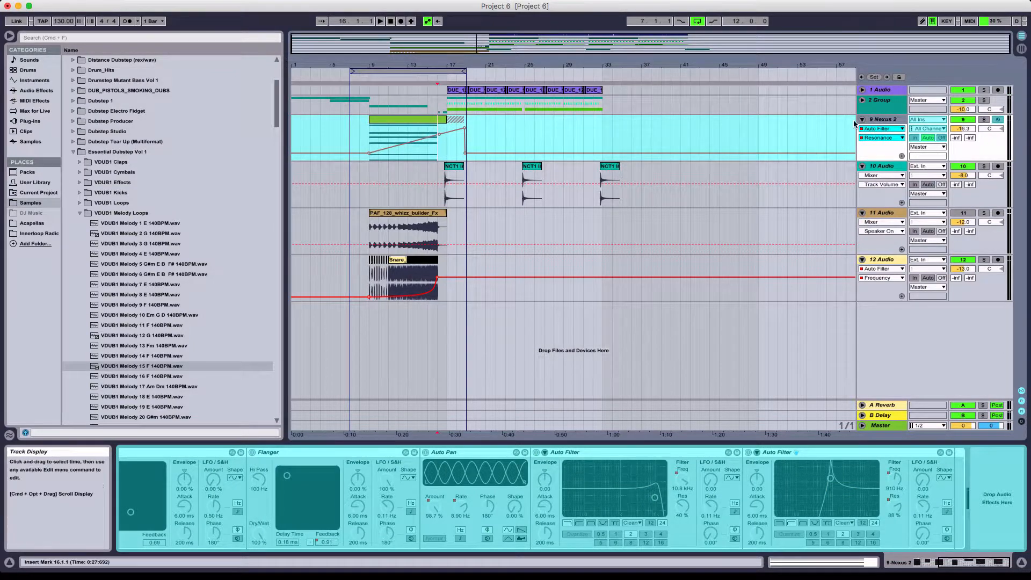
- Insert a new audio track directly below the frozen Nexus 2 track
key(super+t)
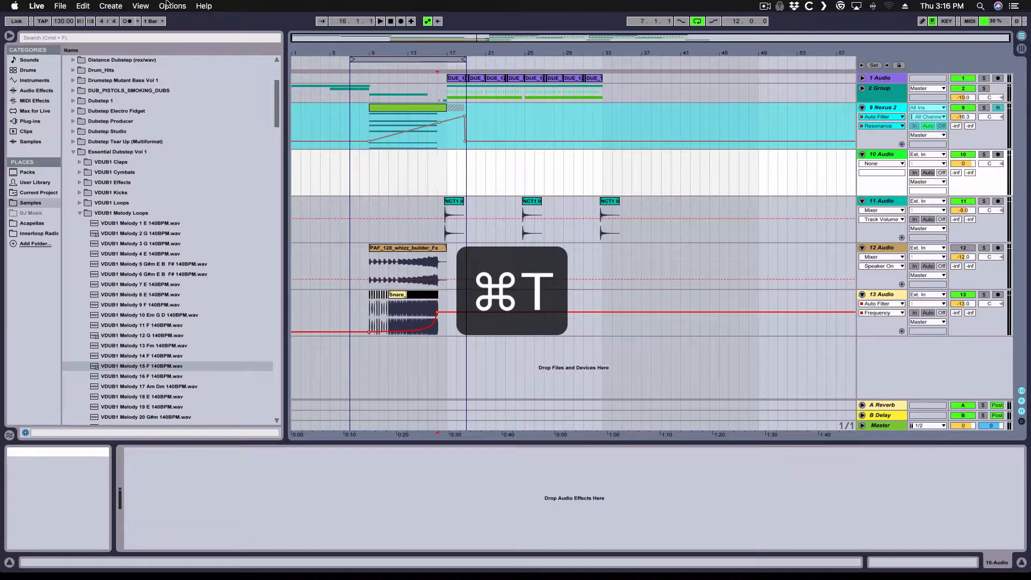
click(111, 6)
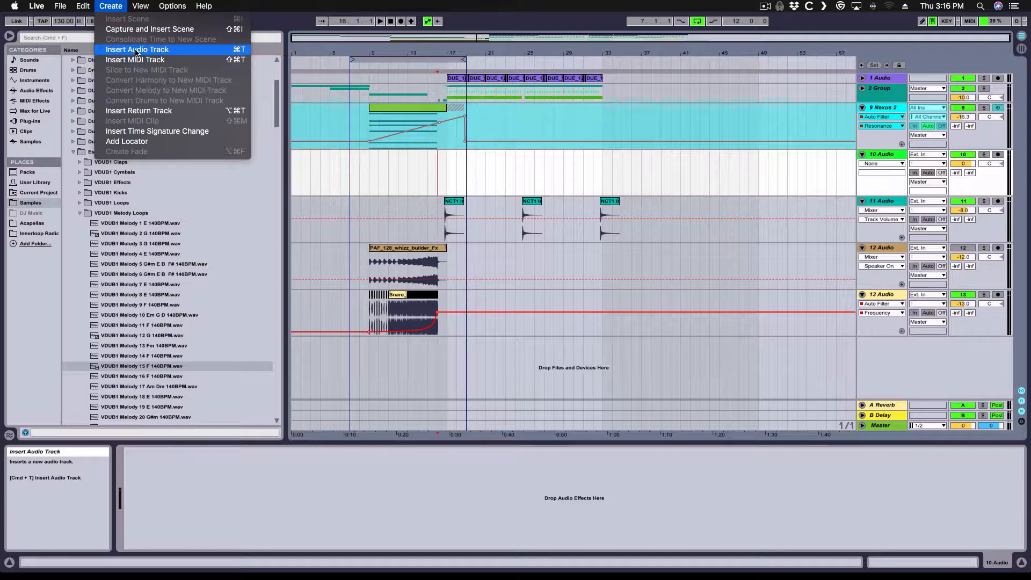
click(412, 171)
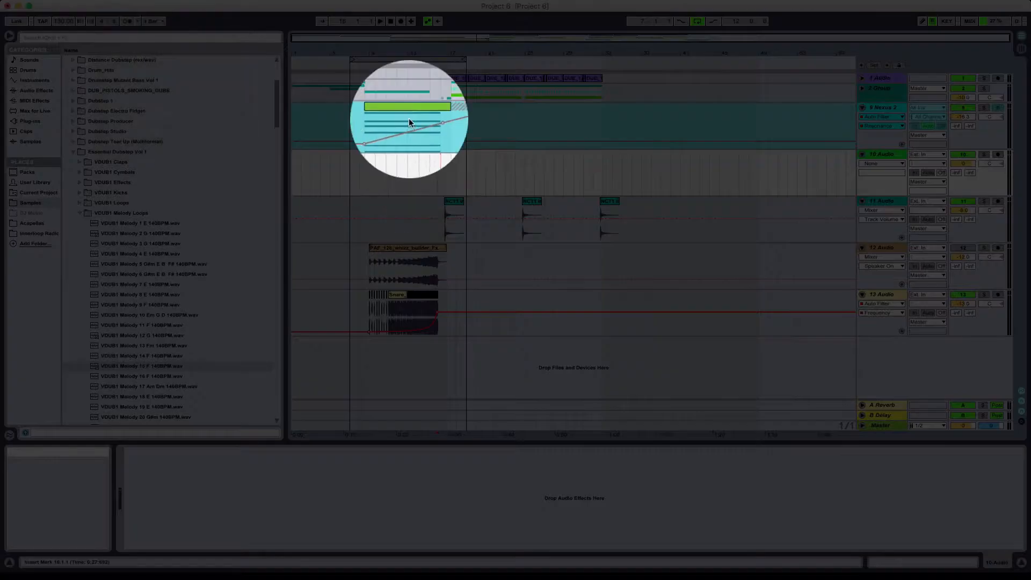
- Copy the frozen Nexus 2 clip together with its effect tail up to bar 19 onto the new audio track
click(401, 107)
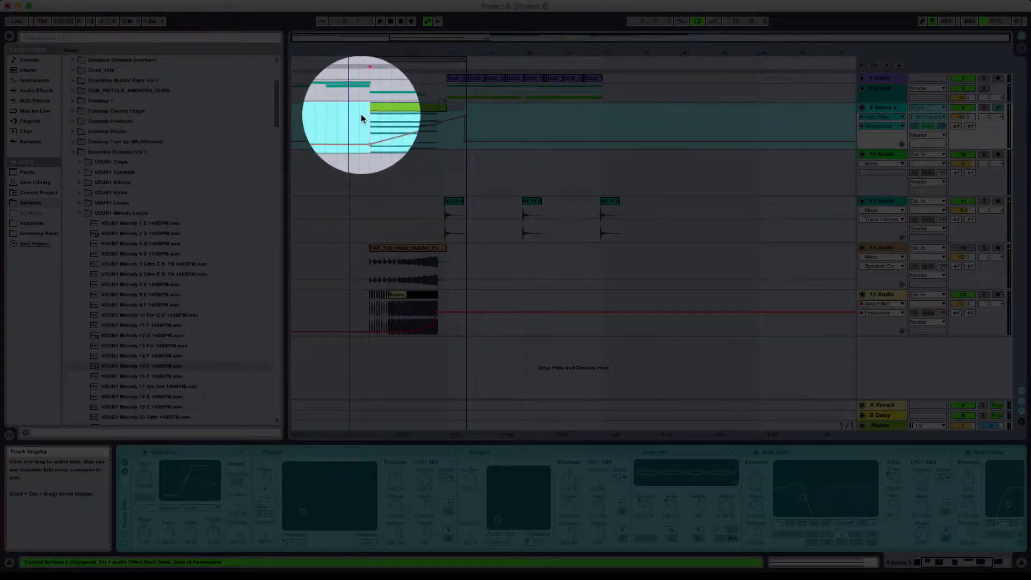
drag(437, 117, 465, 124)
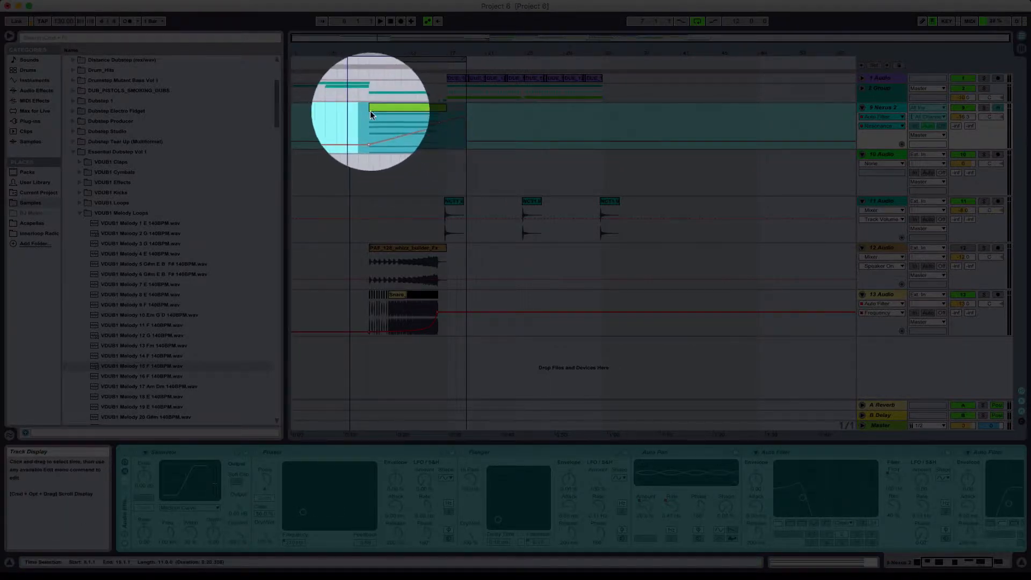
click(386, 109)
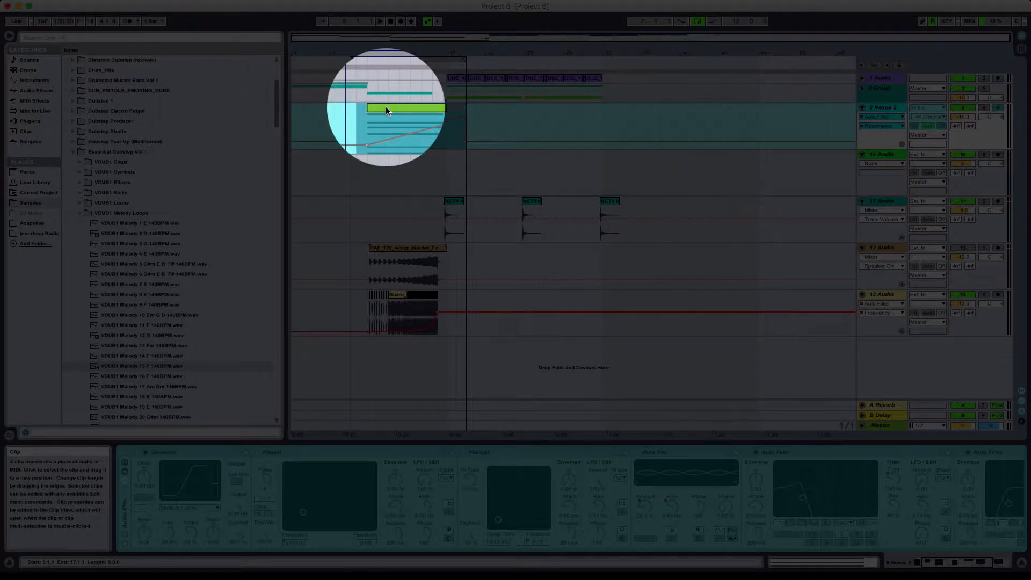
drag(386, 108, 388, 161)
- Consolidate the copied freeze clips on the 10 Audio track into one clip and give it a fade-in of about one bar
click(453, 155)
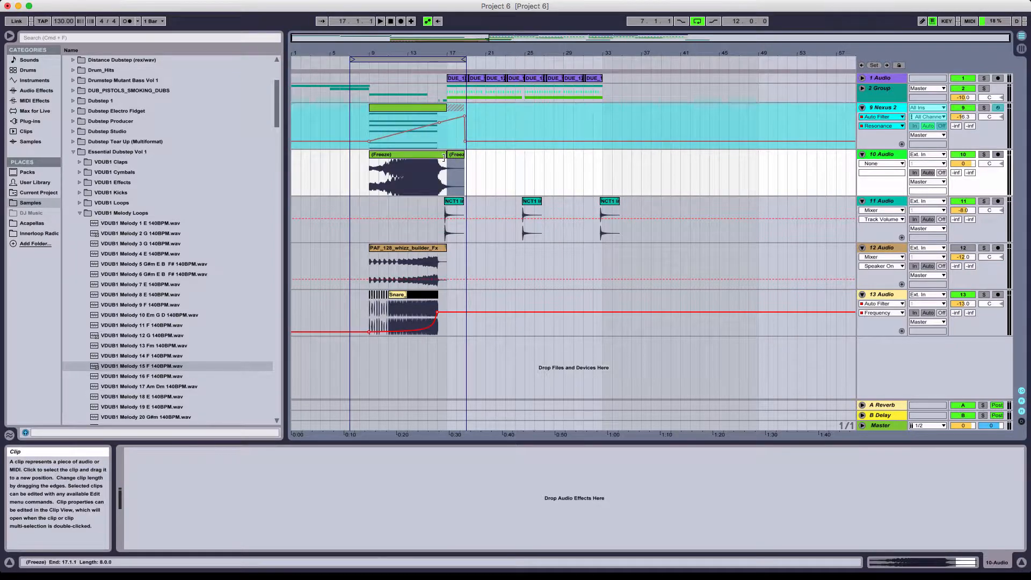
shift+click(436, 155)
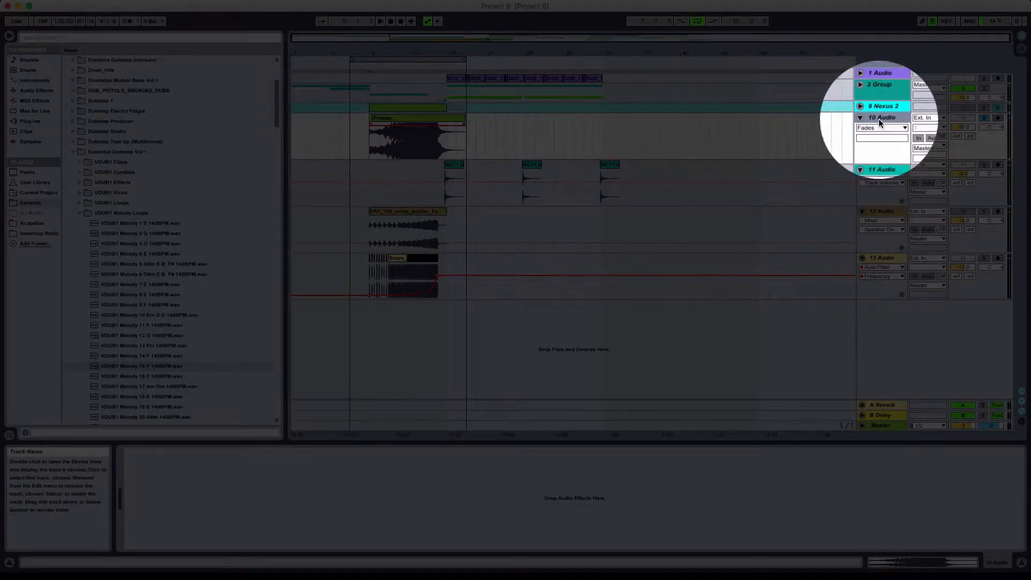
click(872, 127)
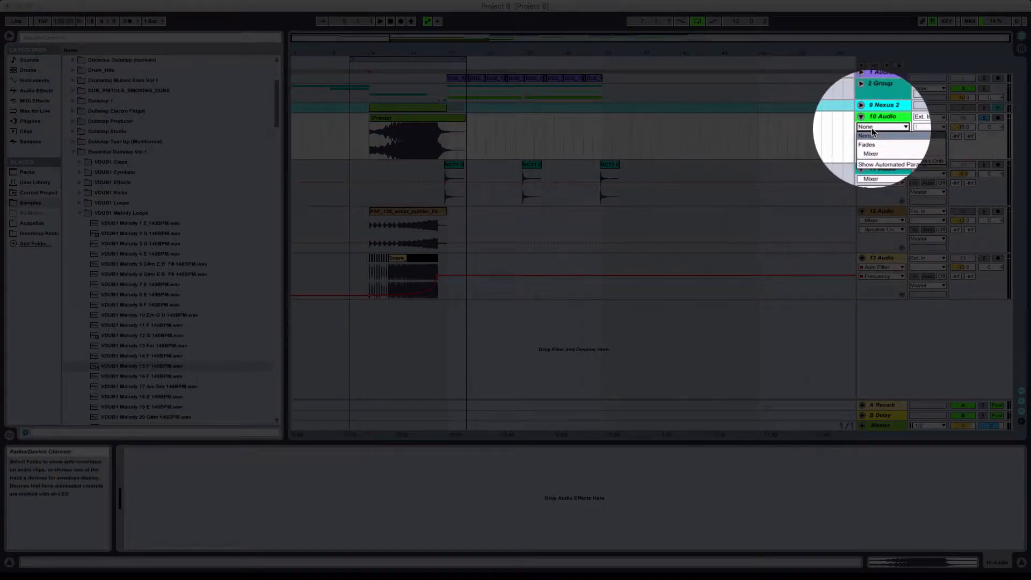
click(874, 134)
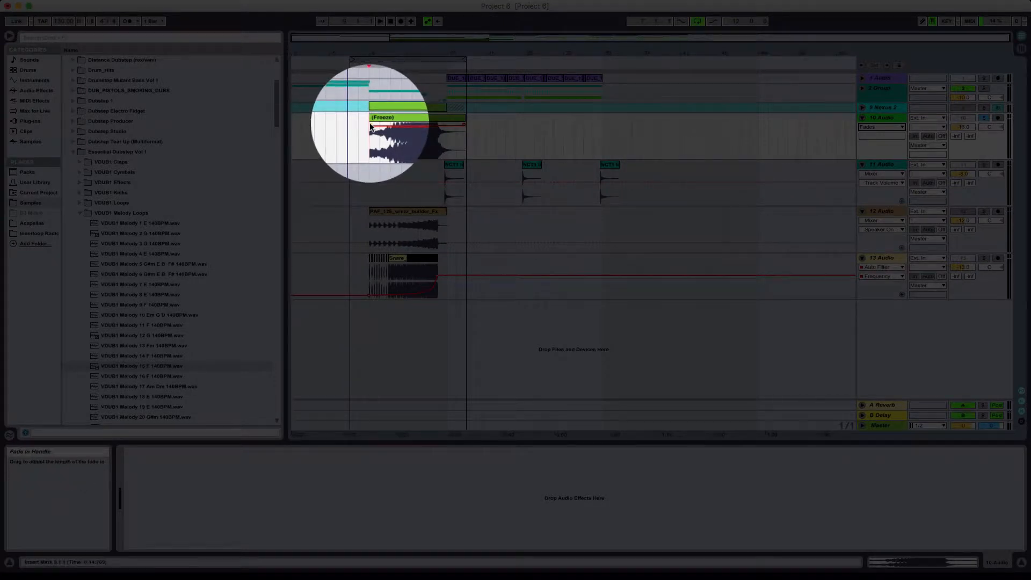
drag(370, 127, 381, 127)
key(space)
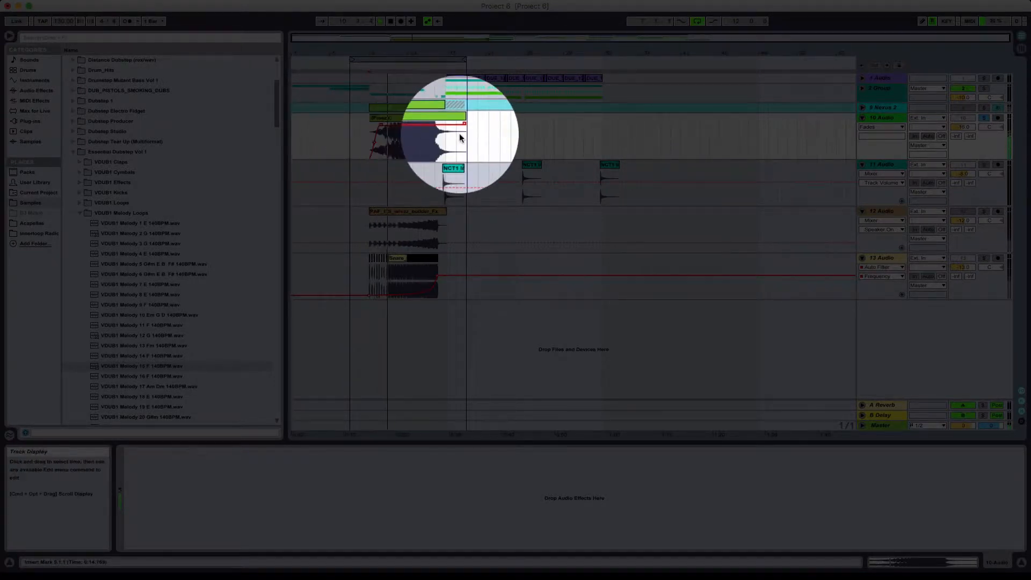
key(space)
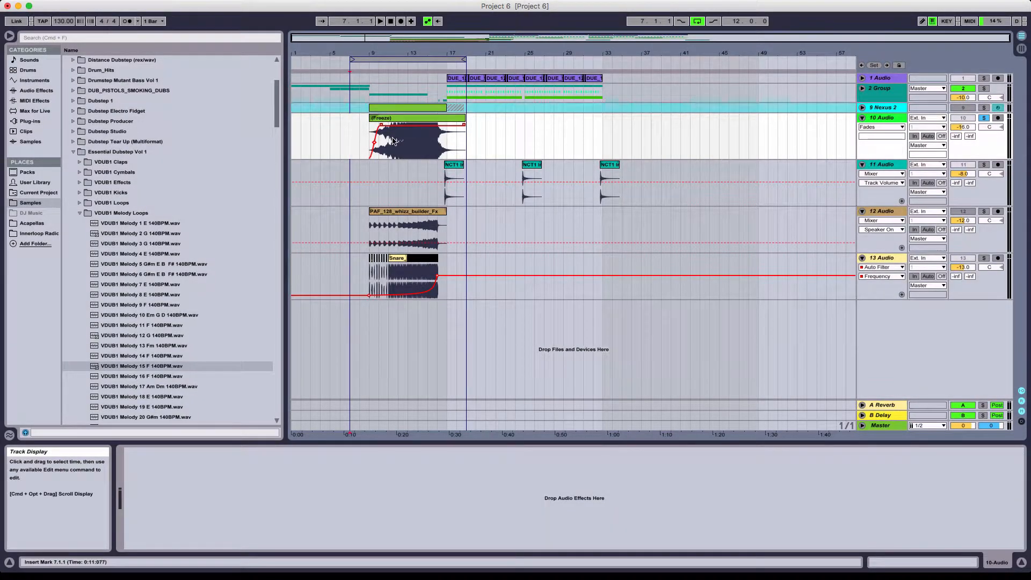
- Play the end of the build-up into the drop and delete the 10 Audio clip's tail from bar 16 to bar 19
click(370, 132)
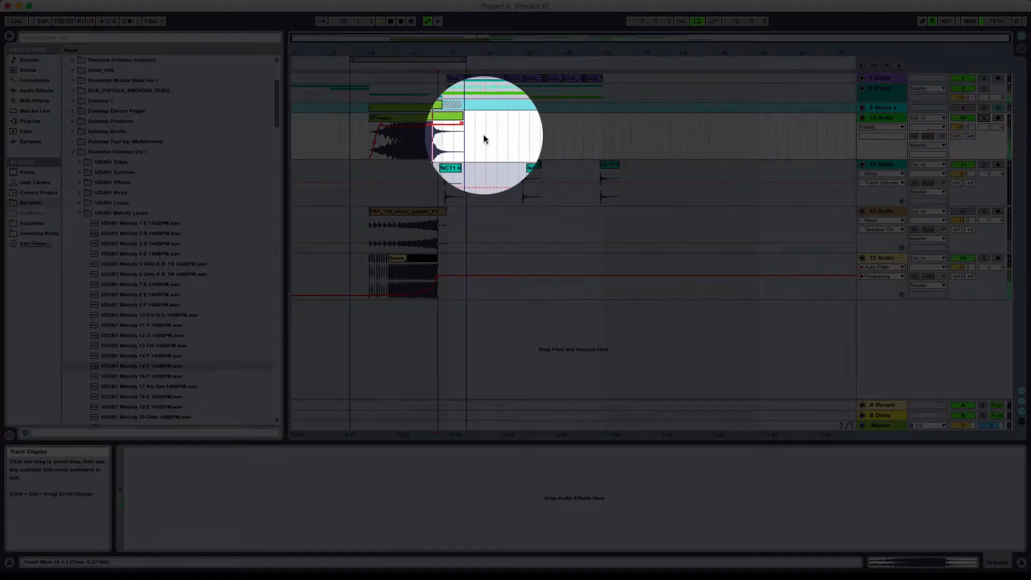
click(459, 144)
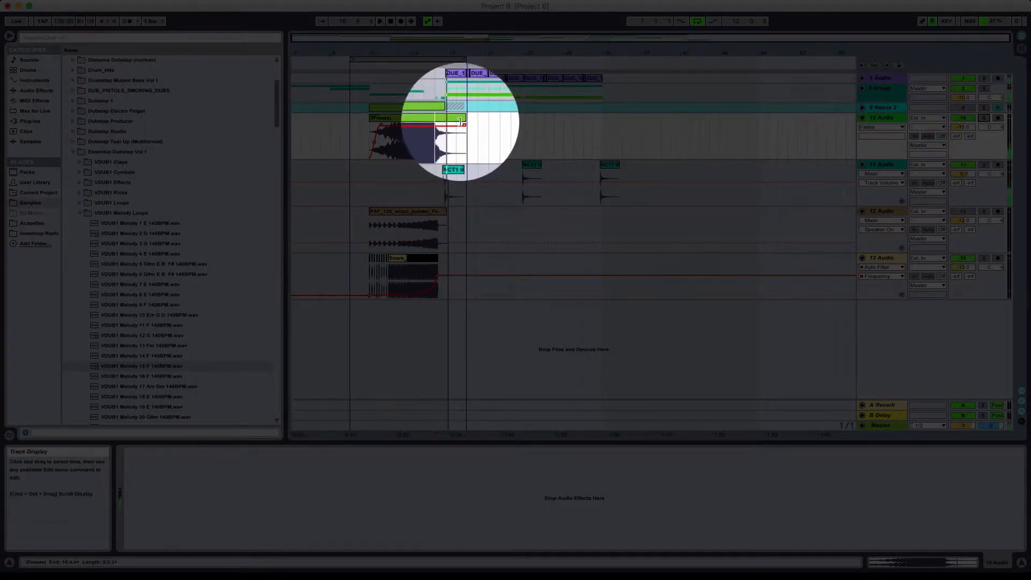
key(space)
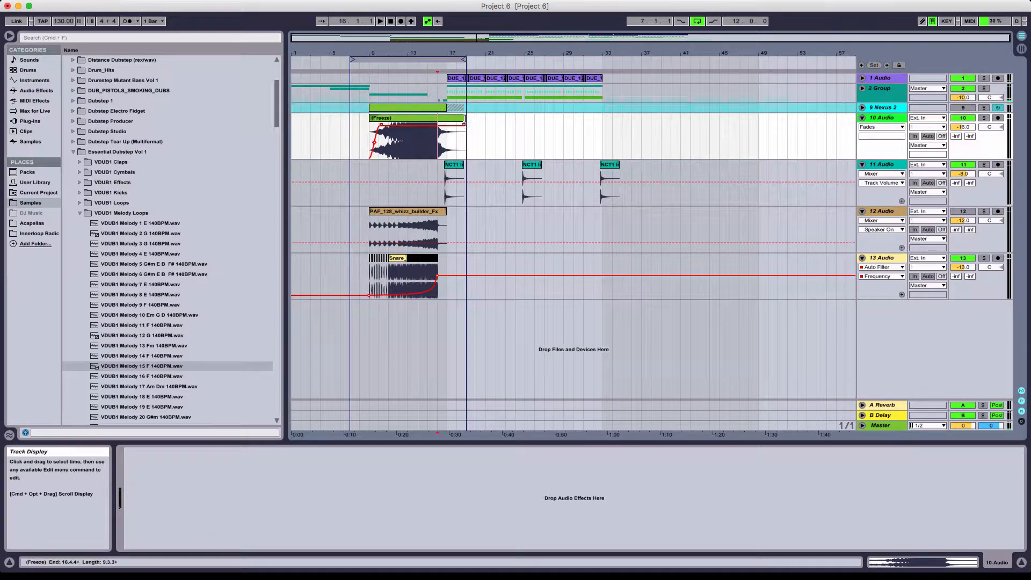
click(464, 118)
drag(438, 144, 461, 144)
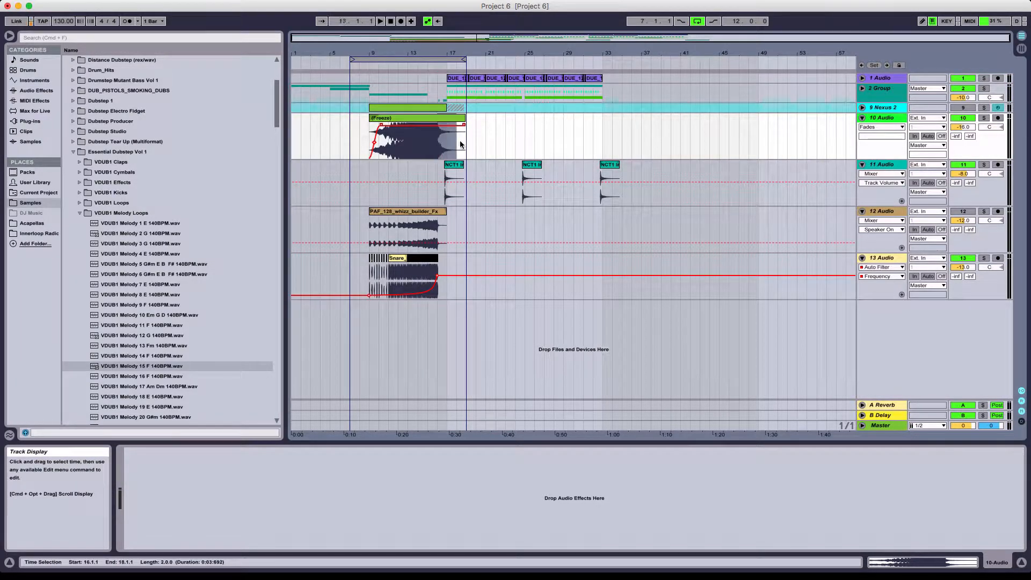
- Play the arrangement from bar 15 to check the transition from the shortened build-up clip into the drop
click(428, 148)
drag(438, 53, 438, 79)
key(space)
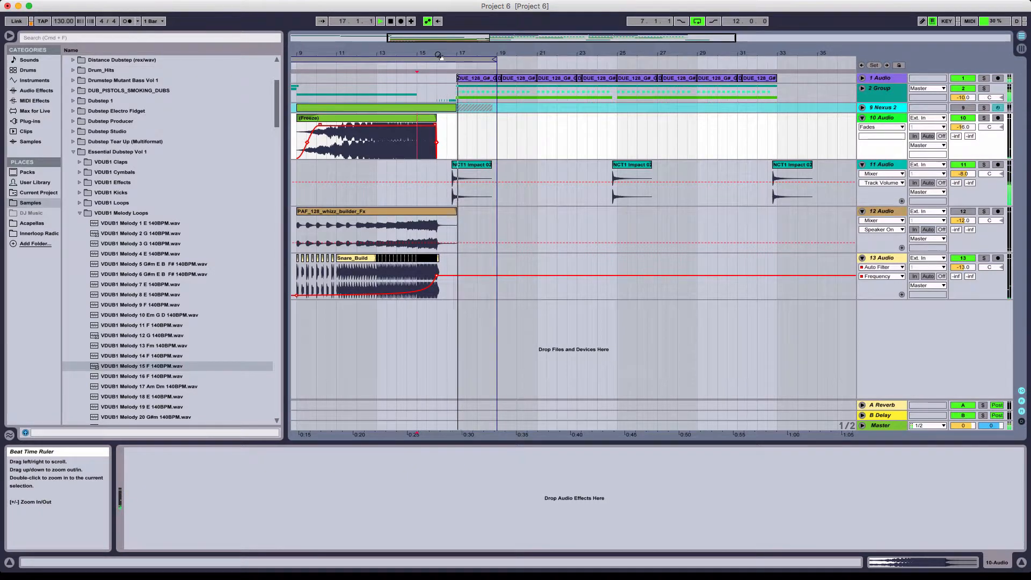
key(space)
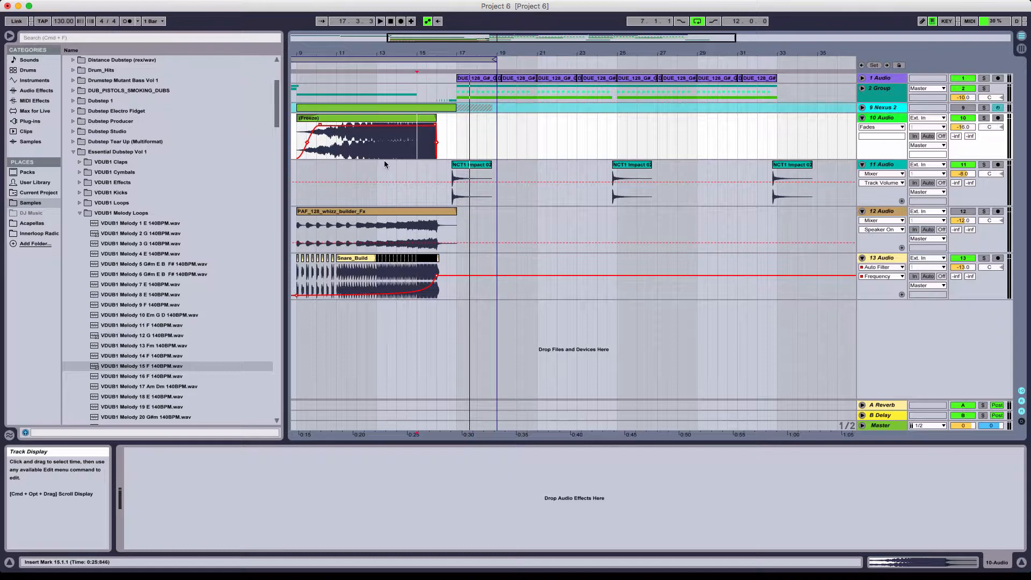
- Start playback of the arrangement from bar 5 and turn off the arrangement loop
scroll(384, 160, left, 5)
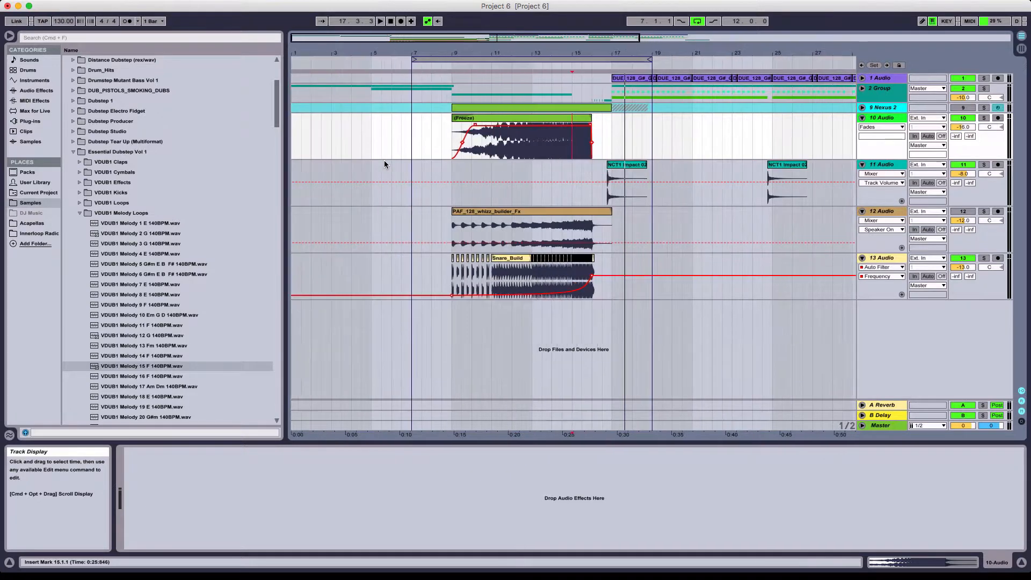
click(414, 59)
click(369, 70)
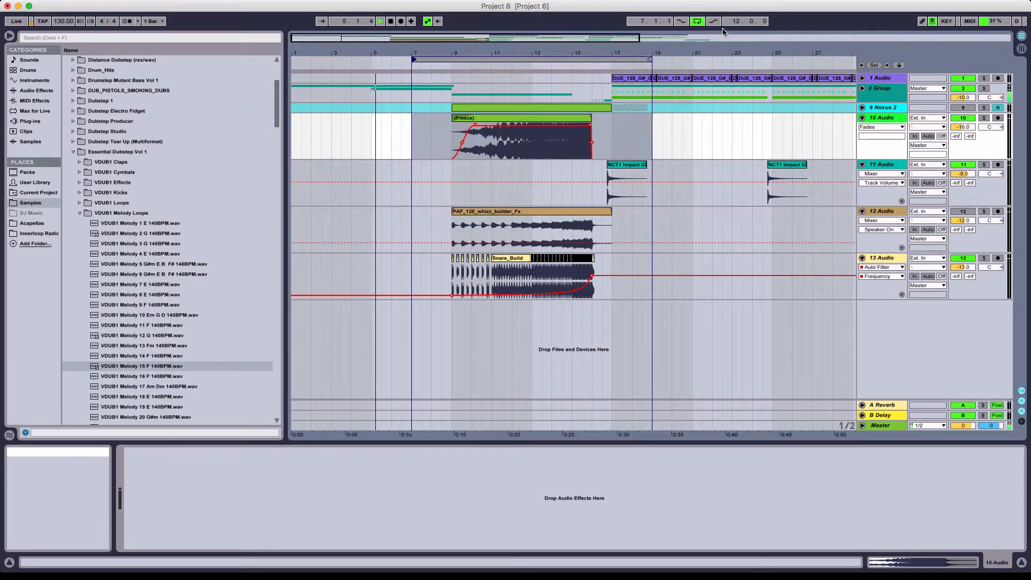
click(698, 21)
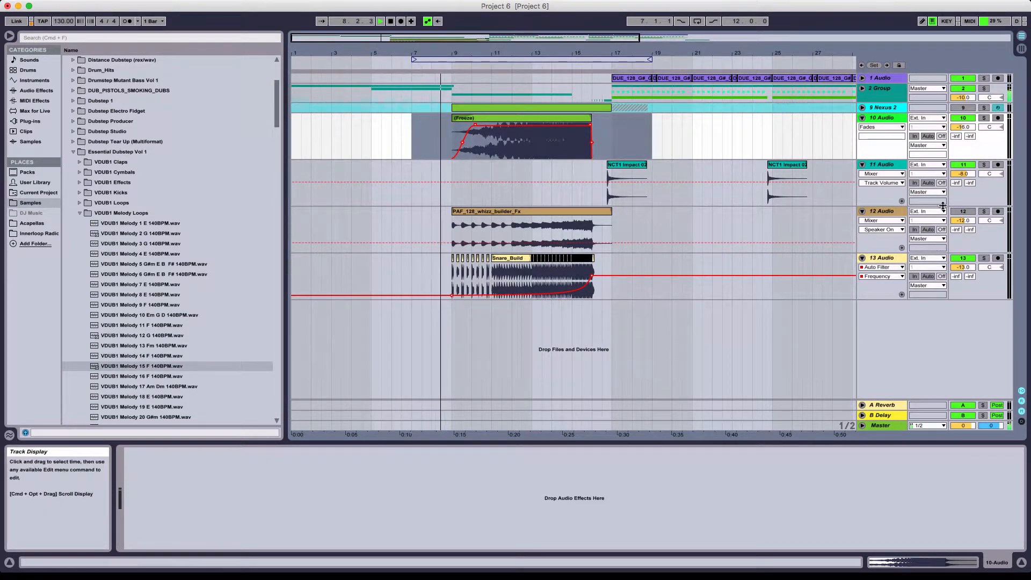
- Fold the 12 Audio and 13 Audio tracks while playing the build-up through to the drop, and stop playback after bar 19
click(862, 213)
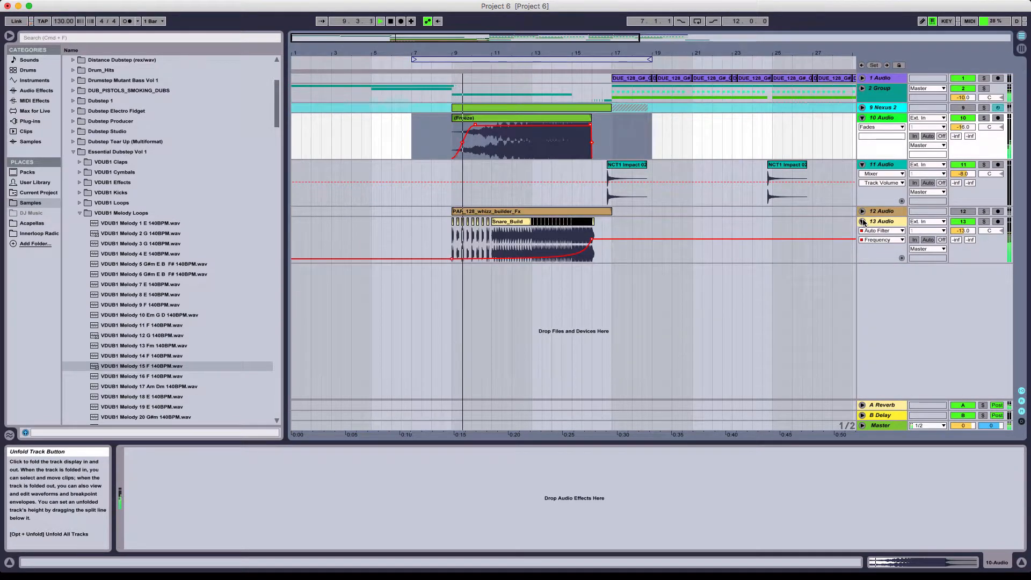
click(863, 222)
click(863, 222)
click(863, 222)
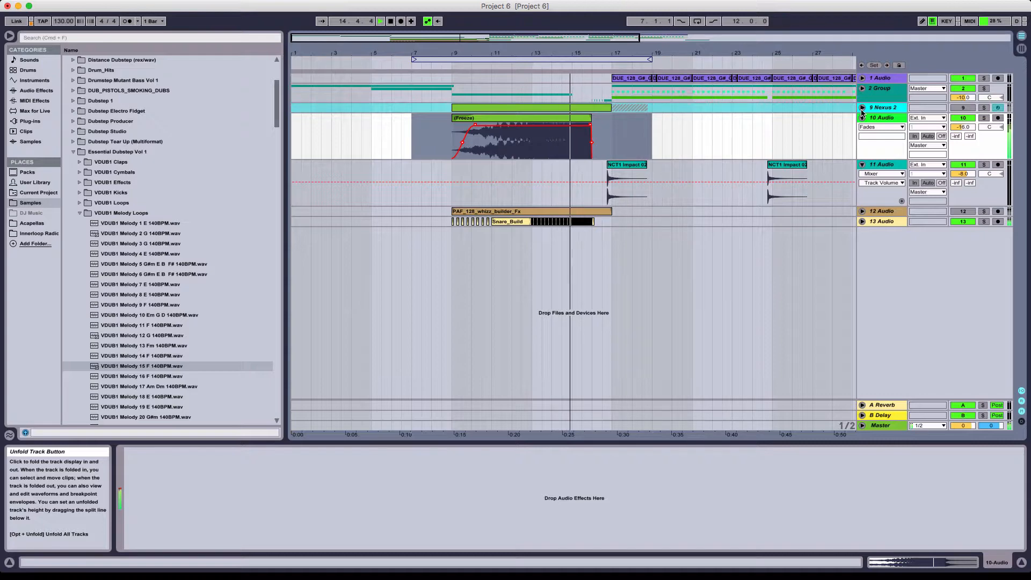
click(971, 101)
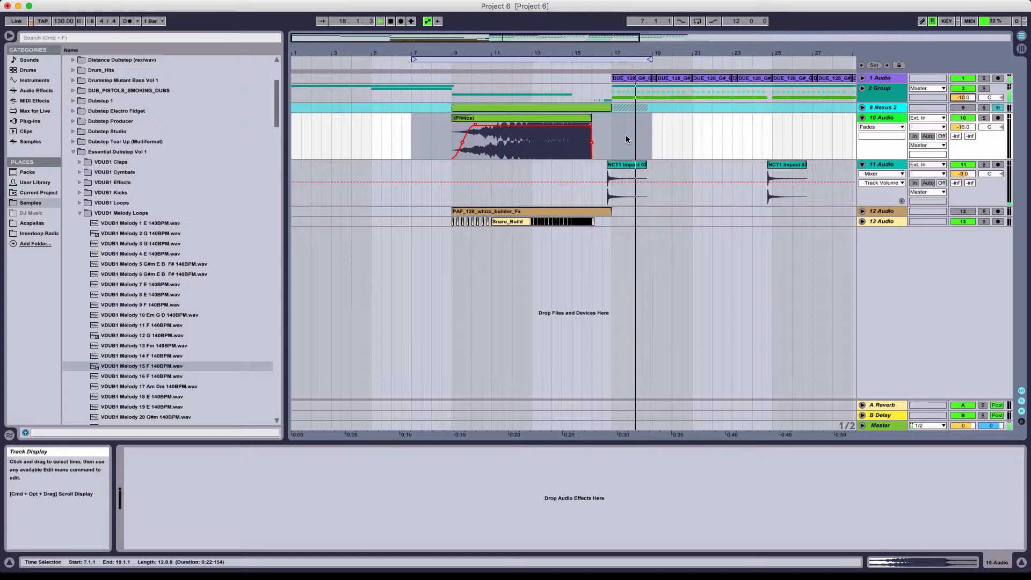
key(space)
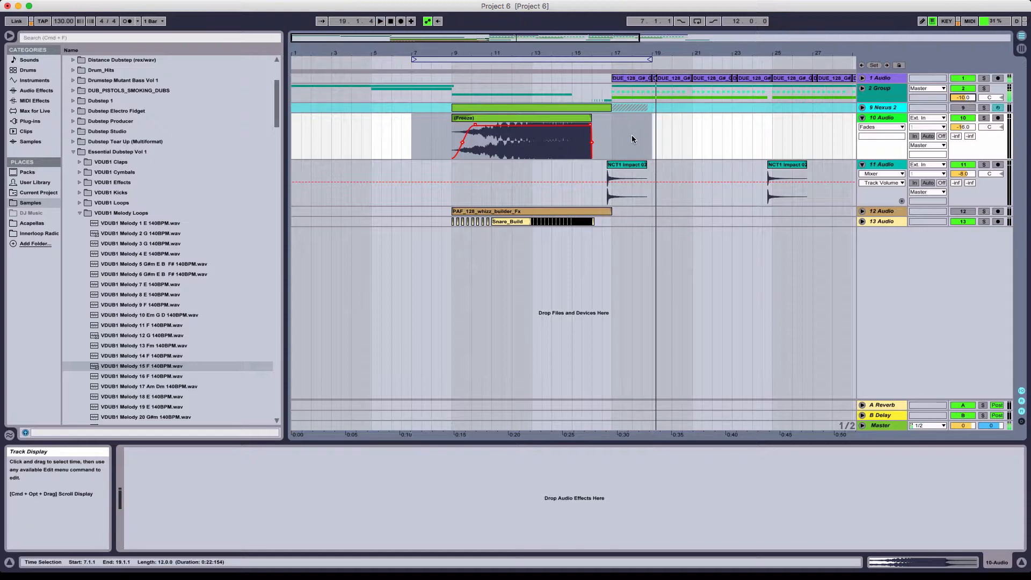
- Play the build-up again from bar 9, where the frozen audio clip fades in
click(457, 136)
key(space)
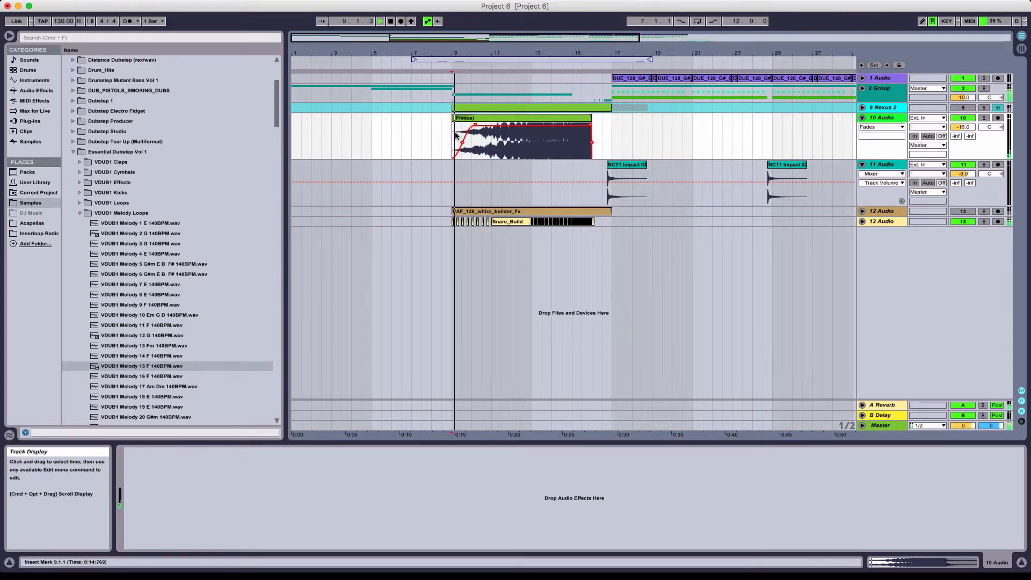